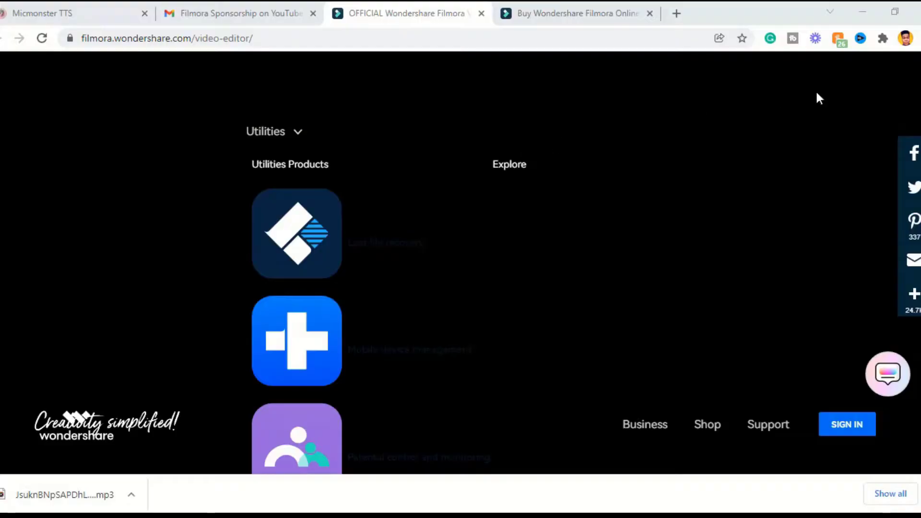
Step: Browse down the Filmora X feature page, return to the top and start the free download
{"action": "scroll", "coordinate": [818, 98], "scroll_direction": "down", "scroll_amount": 7}
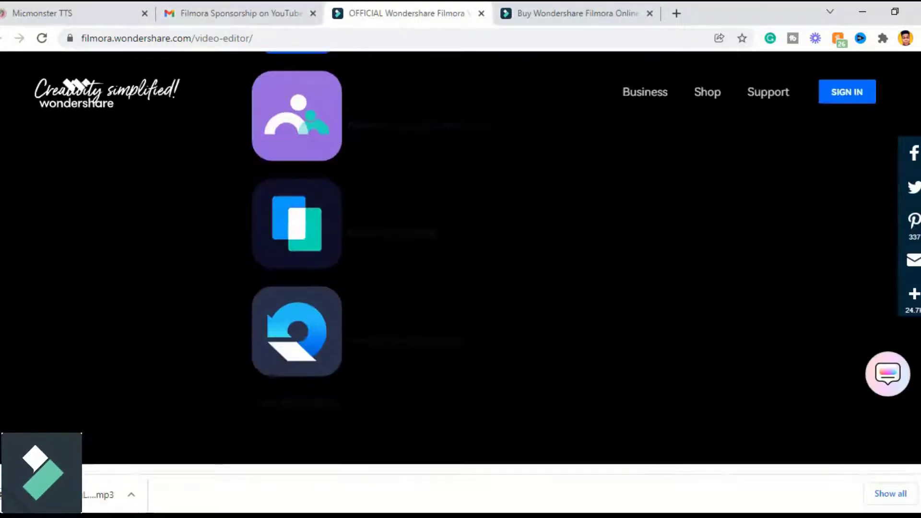
{"action": "scroll", "coordinate": [460, 259], "scroll_direction": "down", "scroll_amount": 10}
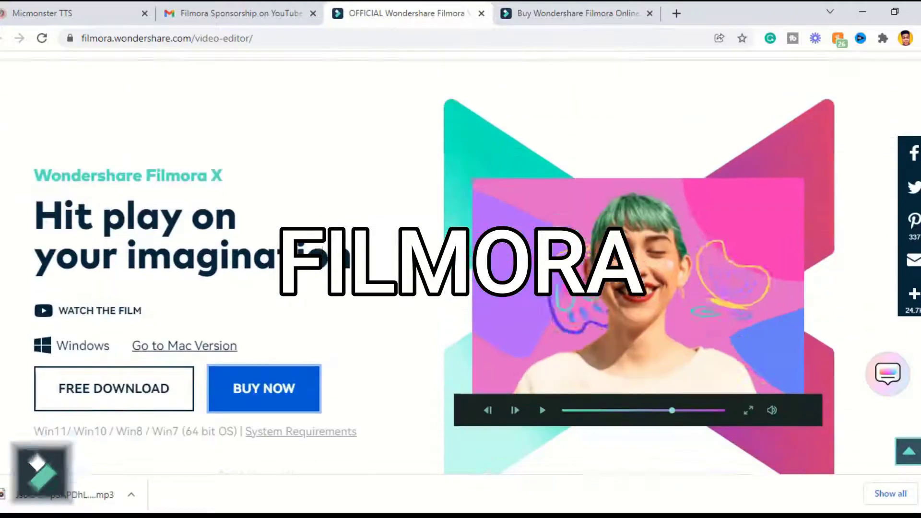
{"action": "scroll", "coordinate": [460, 259], "scroll_direction": "down", "scroll_amount": 8}
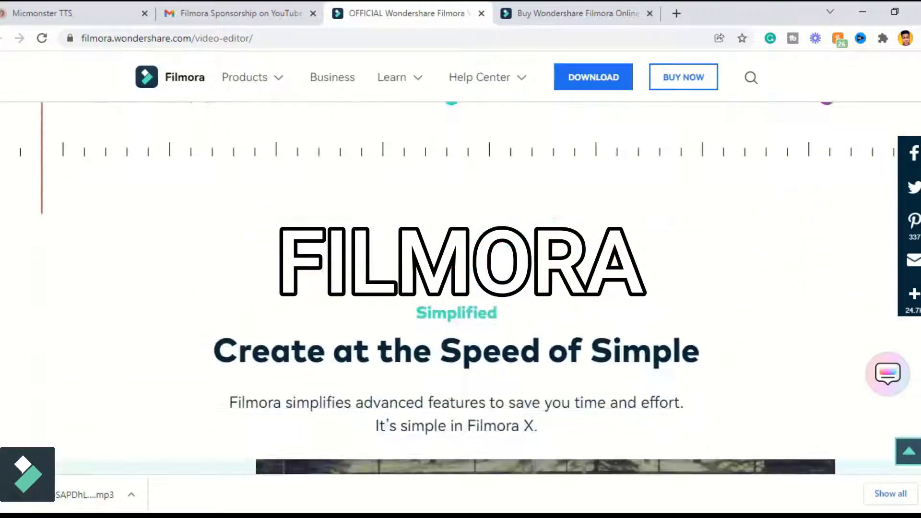
{"action": "scroll", "coordinate": [460, 259], "scroll_direction": "down", "scroll_amount": 15}
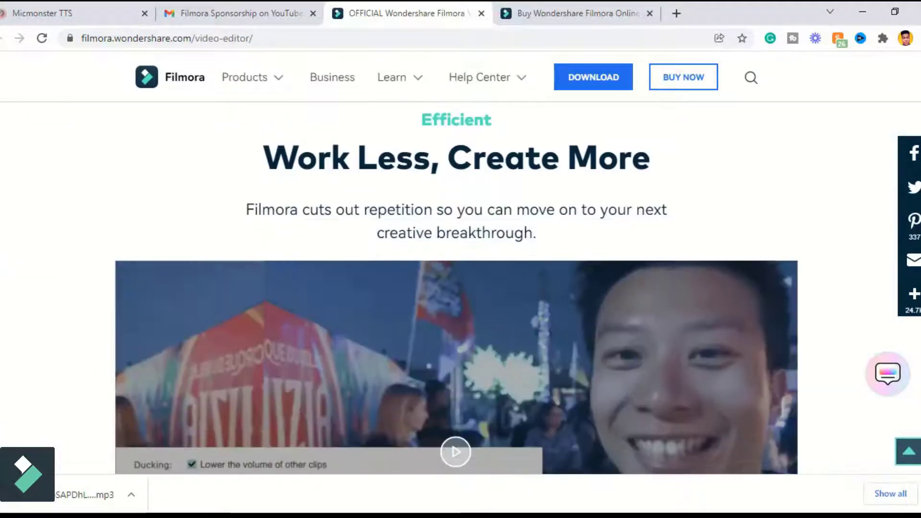
{"action": "scroll", "coordinate": [460, 259], "scroll_direction": "down", "scroll_amount": 15}
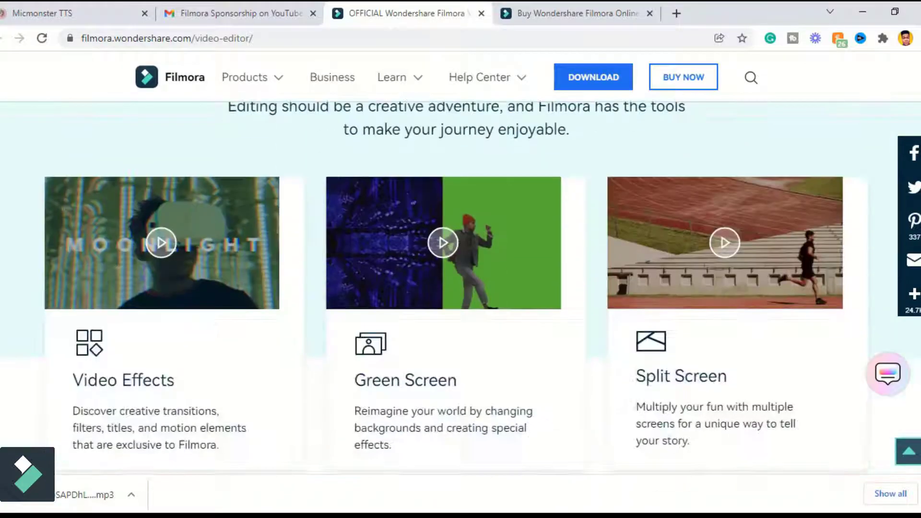
{"action": "scroll", "coordinate": [460, 259], "scroll_direction": "down", "scroll_amount": 15}
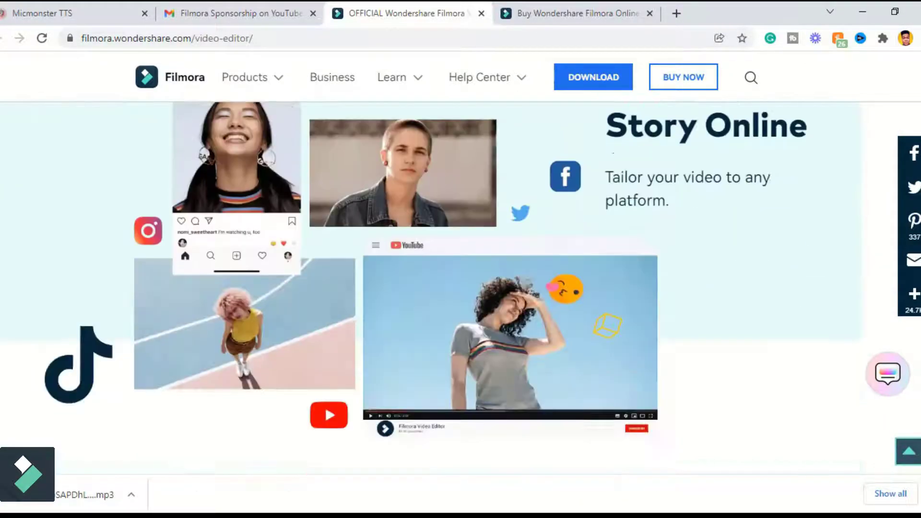
{"action": "scroll", "coordinate": [461, 259], "scroll_direction": "down", "scroll_amount": 15}
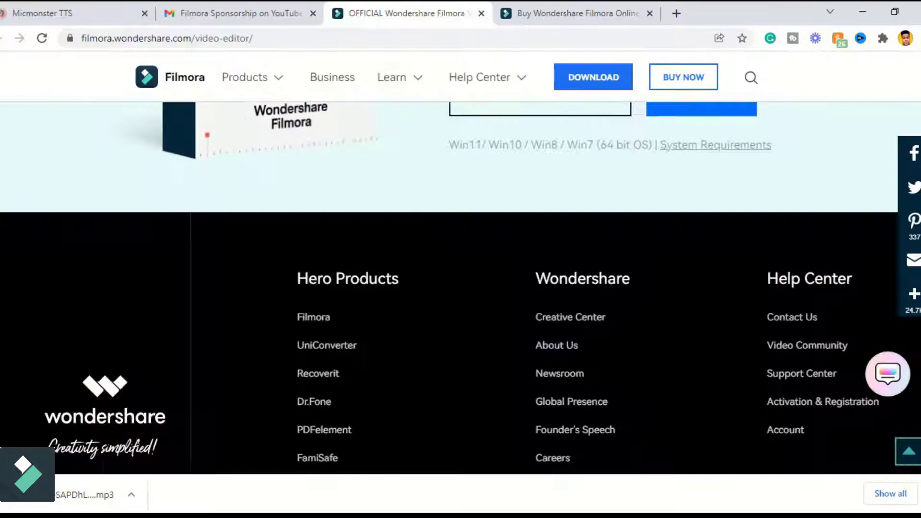
{"action": "scroll", "coordinate": [460, 259], "scroll_direction": "down", "scroll_amount": 3}
{"action": "scroll", "coordinate": [853, 217], "scroll_direction": "up", "scroll_amount": 20}
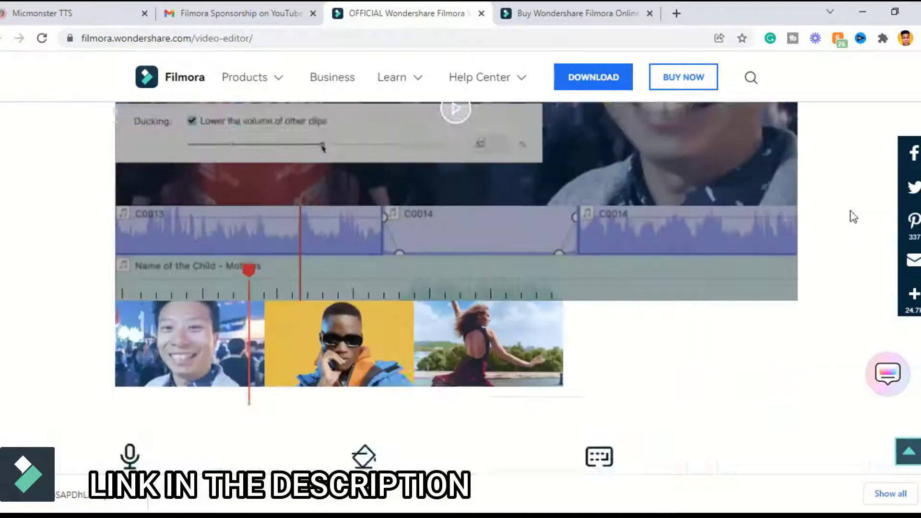
{"action": "scroll", "coordinate": [853, 217], "scroll_direction": "up", "scroll_amount": 20}
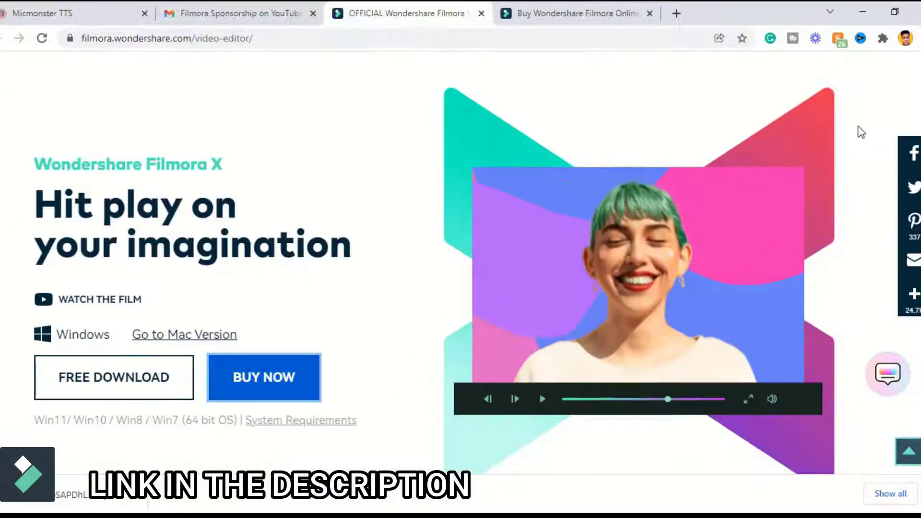
{"action": "left_click", "coordinate": [64, 376]}
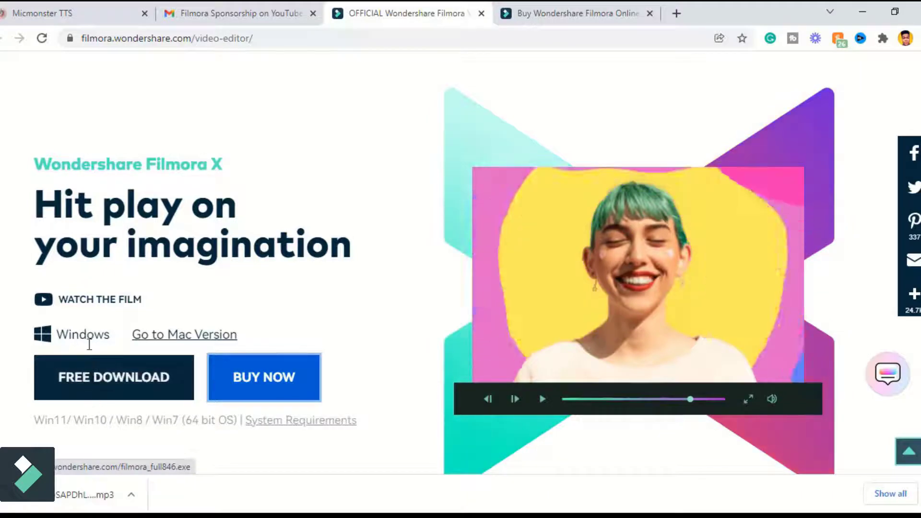
Step: Switch to the Buy Wondershare Filmora page and compare the Annual, Perpetual and Bundle prices
{"action": "left_click", "coordinate": [622, 7]}
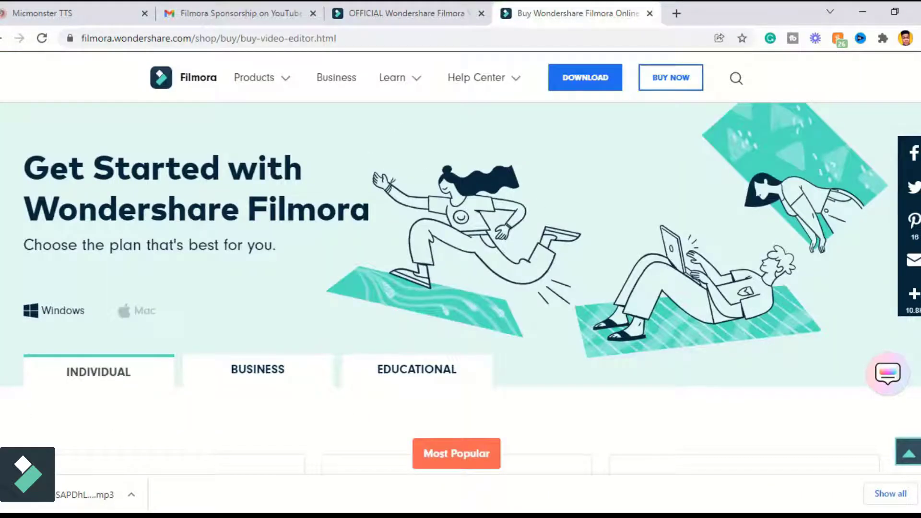
{"action": "scroll", "coordinate": [461, 288], "scroll_direction": "down", "scroll_amount": 7}
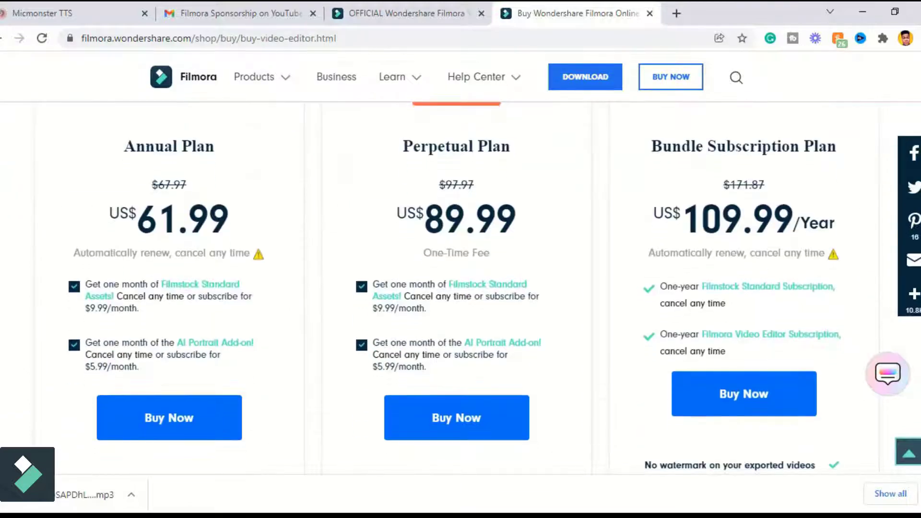
{"action": "scroll", "coordinate": [461, 288], "scroll_direction": "down", "scroll_amount": 12}
{"action": "scroll", "coordinate": [461, 288], "scroll_direction": "up", "scroll_amount": 16}
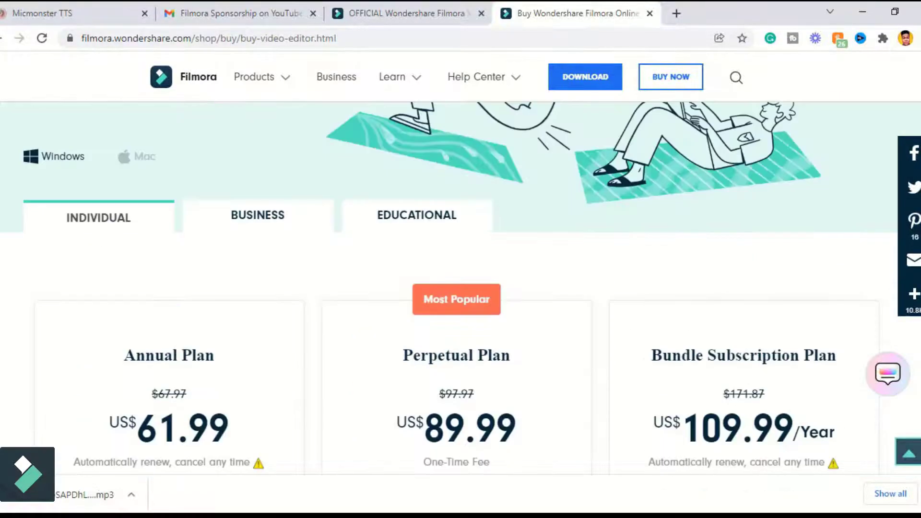
{"action": "scroll", "coordinate": [412, 377], "scroll_direction": "down", "scroll_amount": 5}
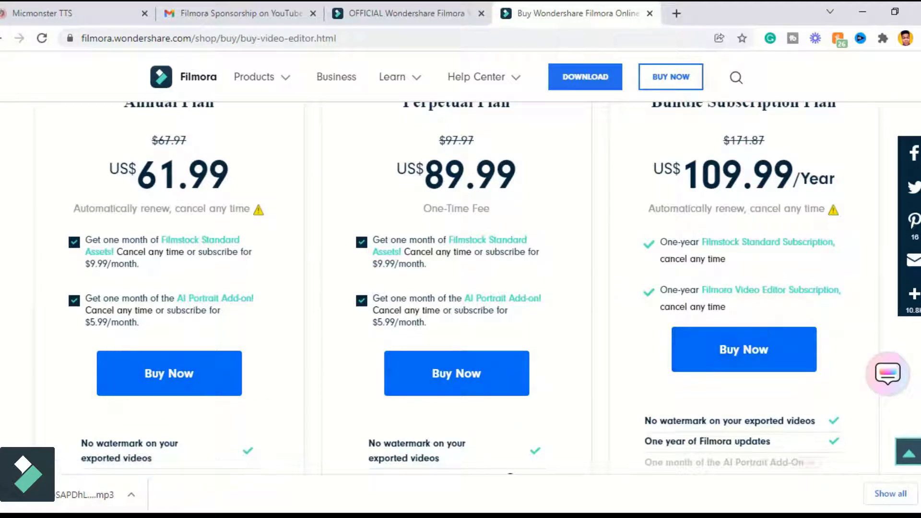
{"action": "scroll", "coordinate": [461, 288], "scroll_direction": "up", "scroll_amount": 8}
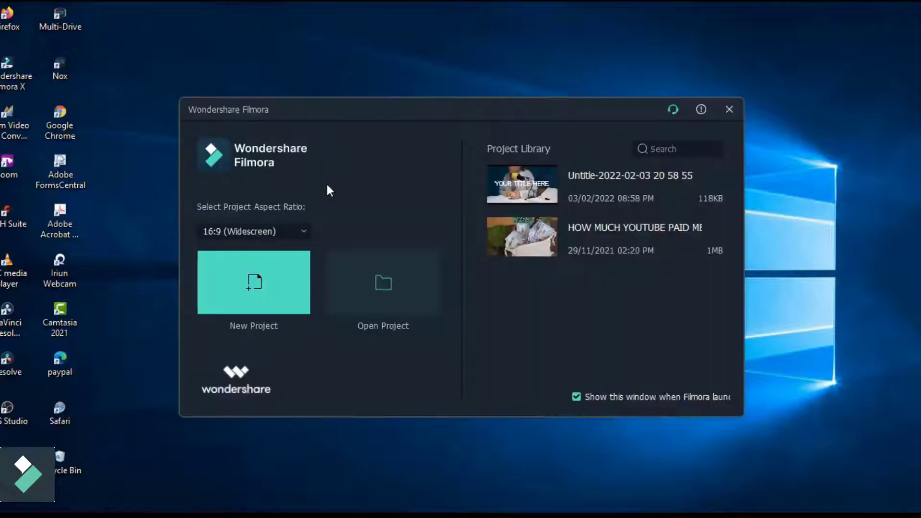
Step: Keep the launcher's aspect ratio at 16:9 (Widescreen) and dismiss the Open Project file browser
{"action": "left_click", "coordinate": [294, 230]}
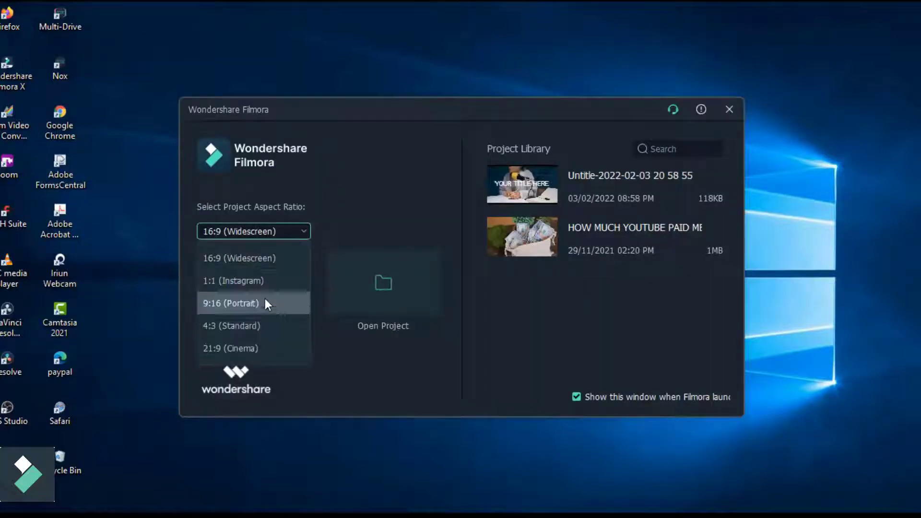
{"action": "left_click", "coordinate": [253, 258]}
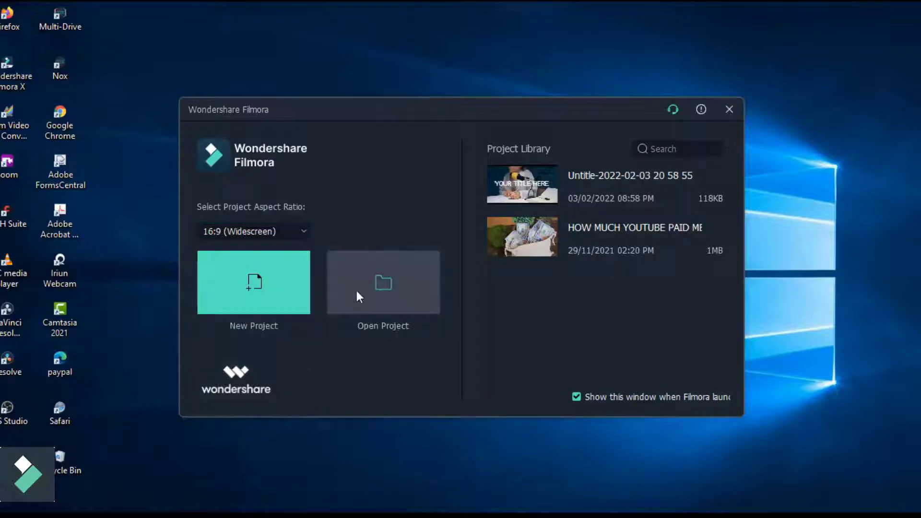
{"action": "left_click", "coordinate": [387, 300]}
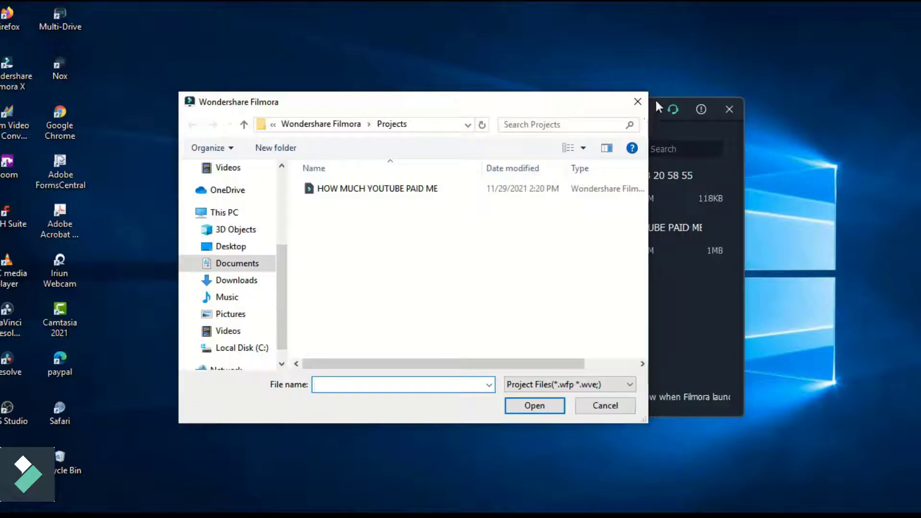
{"action": "left_click", "coordinate": [635, 96]}
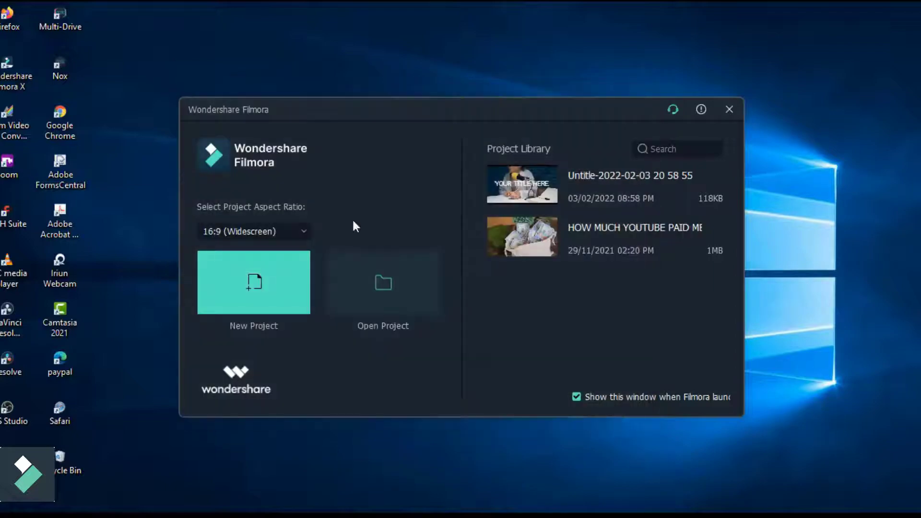
Step: Start a new empty project, look through the File and Edit menus, and collapse Shared Media
{"action": "left_click", "coordinate": [253, 298]}
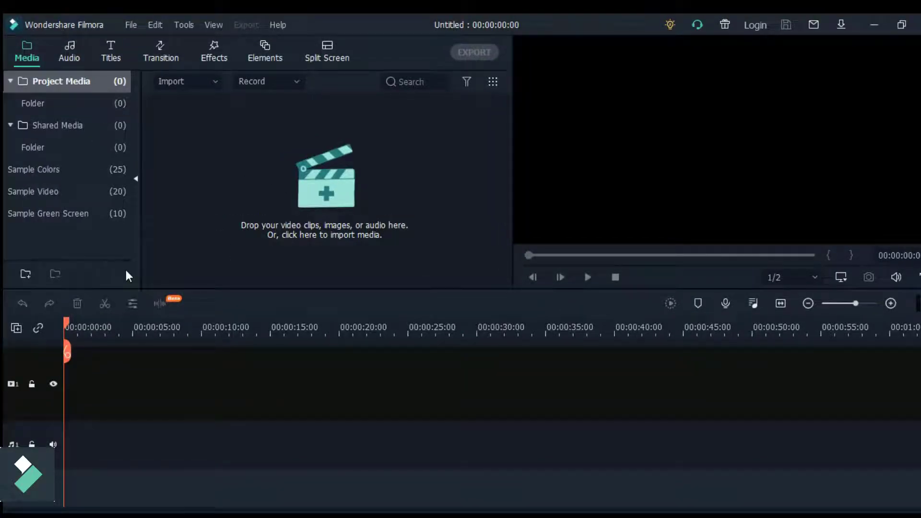
{"action": "left_click", "coordinate": [131, 24]}
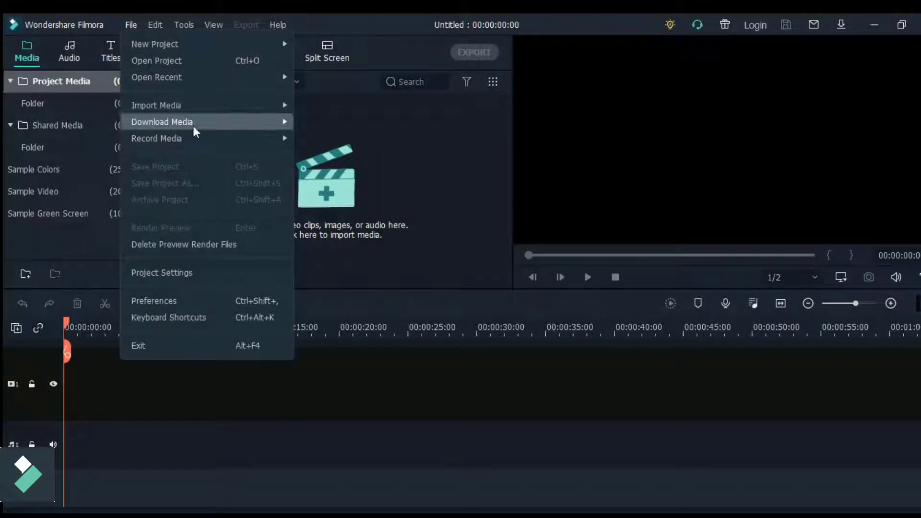
{"action": "left_click", "coordinate": [156, 24]}
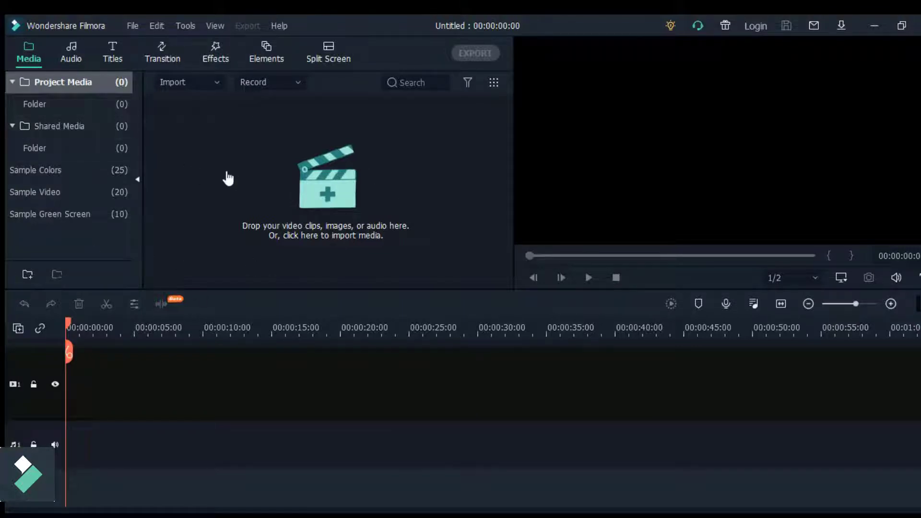
{"action": "double_click", "coordinate": [71, 128]}
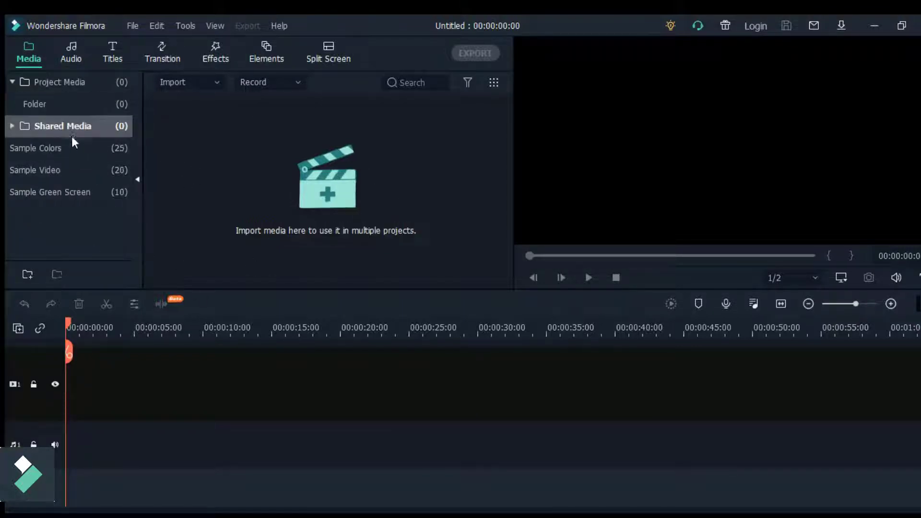
Step: Browse the Audio, Titles, Transitions, Effects and Elements libraries, ending on Split Screen
{"action": "left_click", "coordinate": [75, 56]}
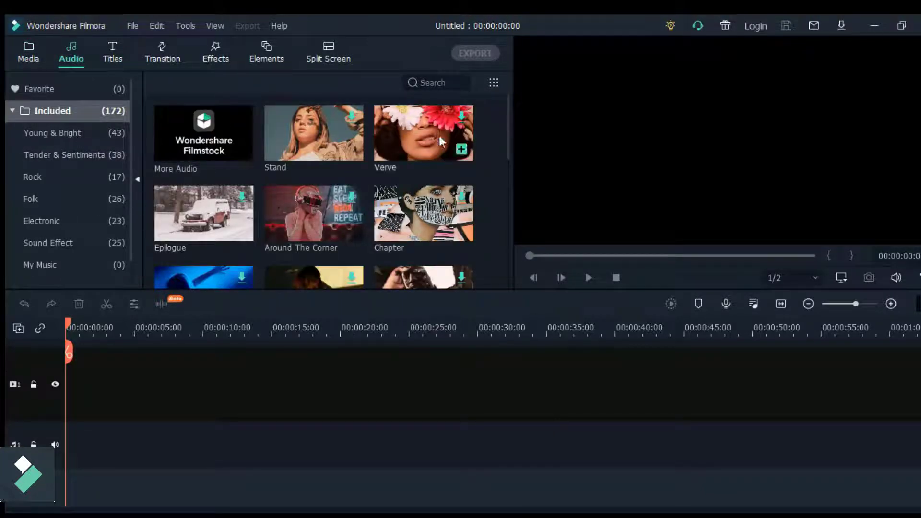
{"action": "left_click", "coordinate": [108, 59]}
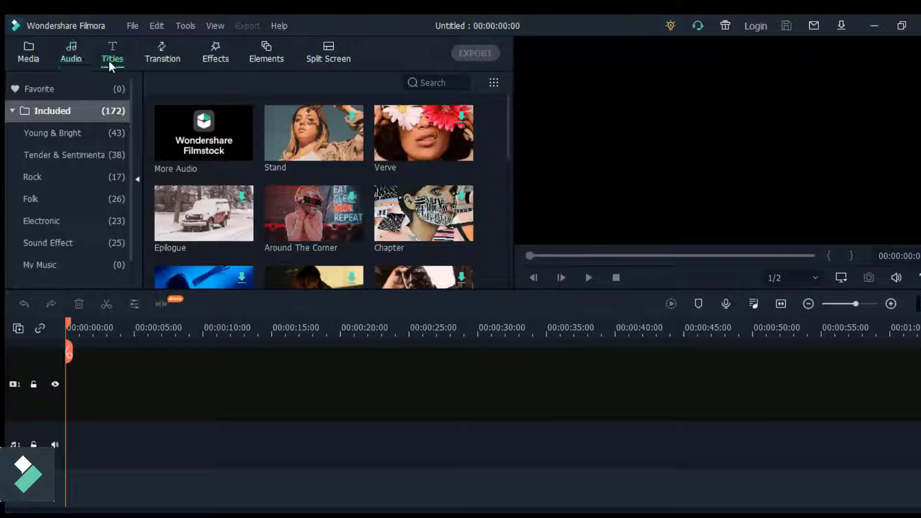
{"action": "left_click", "coordinate": [163, 50]}
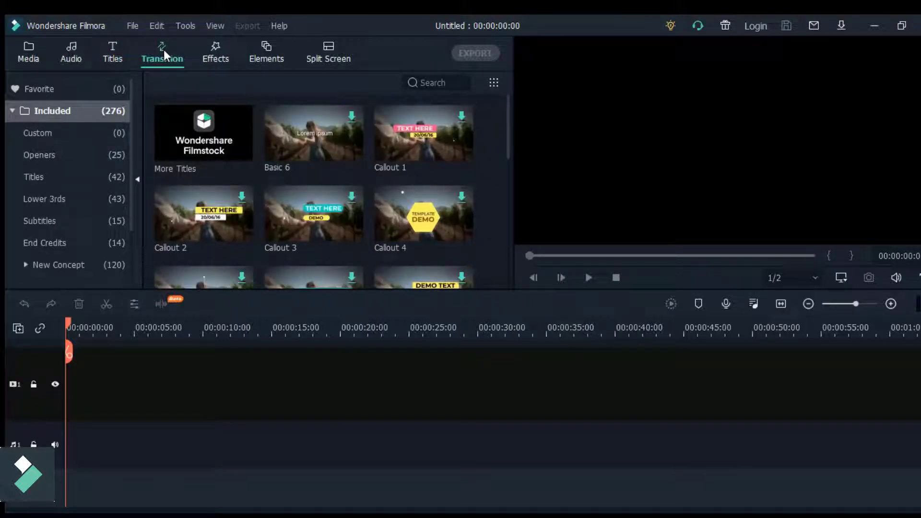
{"action": "left_click", "coordinate": [226, 55]}
{"action": "left_click", "coordinate": [260, 56]}
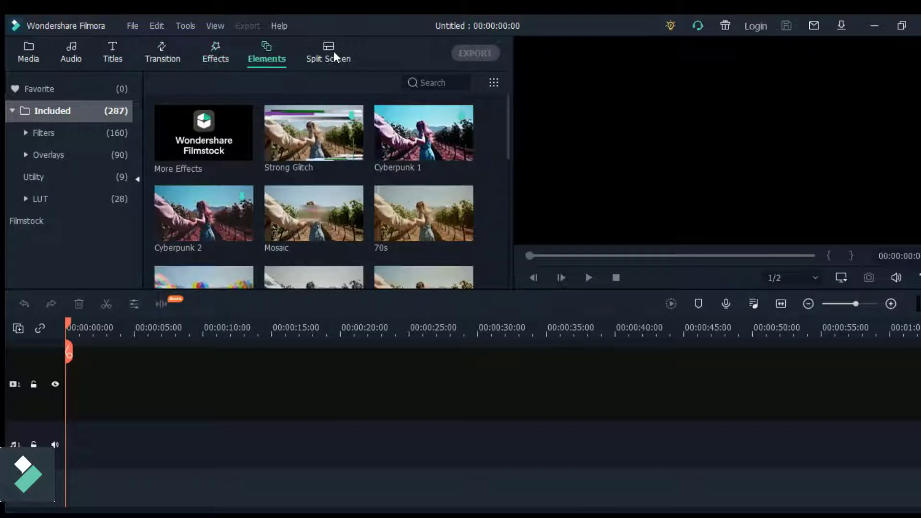
{"action": "left_click", "coordinate": [333, 57]}
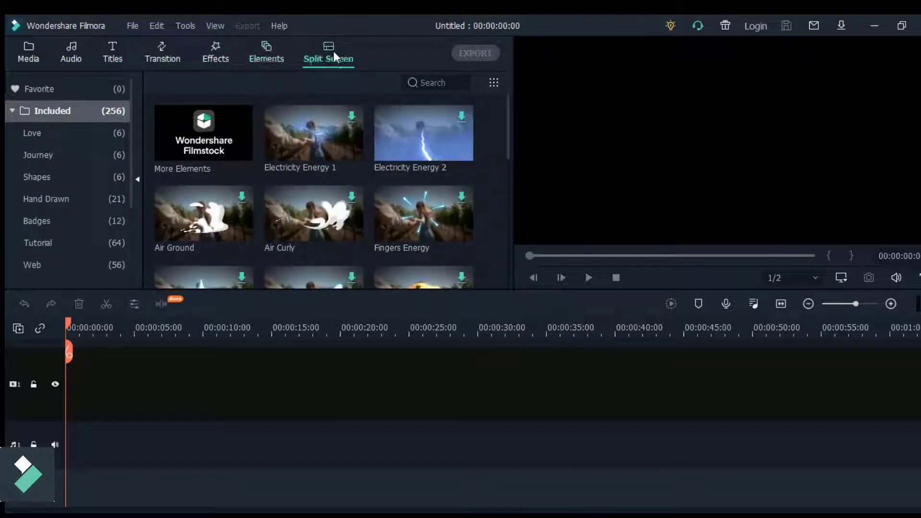
{"action": "left_click", "coordinate": [27, 50]}
{"action": "left_click", "coordinate": [329, 197]}
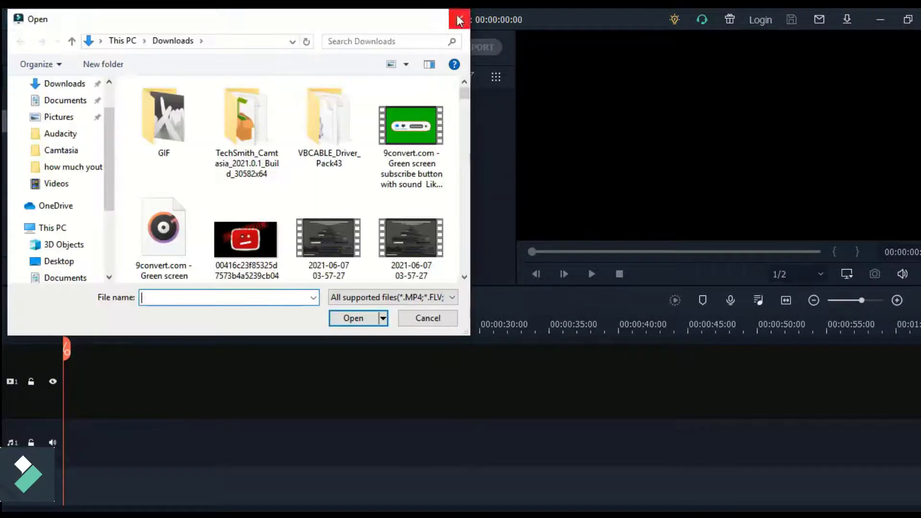
{"action": "key", "text": "Escape"}
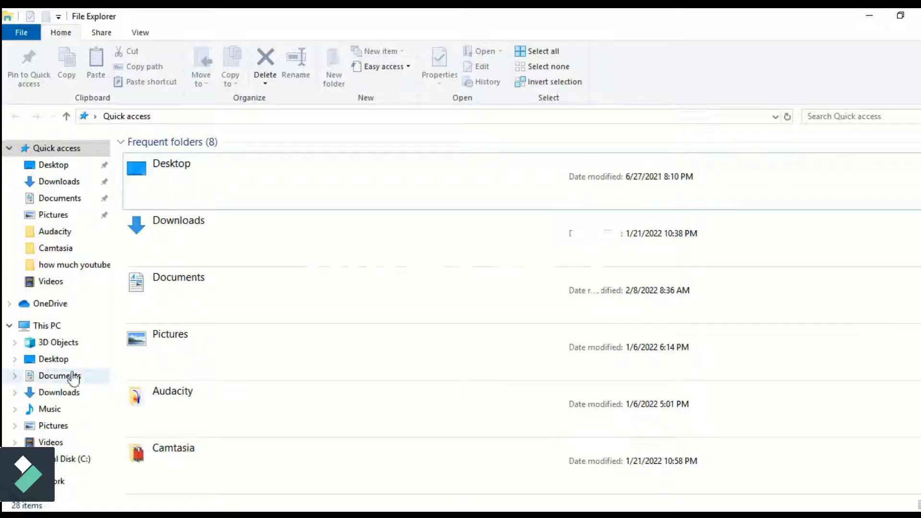
{"action": "left_click", "coordinate": [52, 442]}
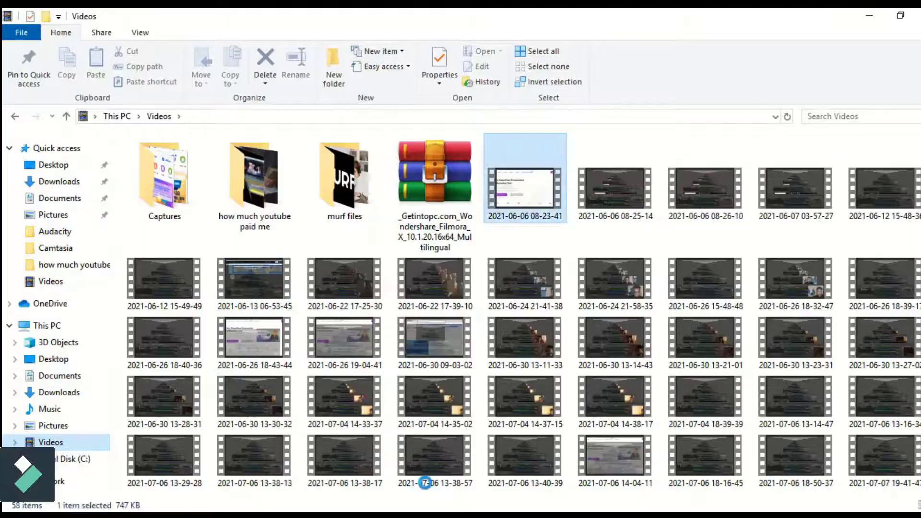
{"action": "left_click_drag", "start_coordinate": [425, 483], "coordinate": [320, 208]}
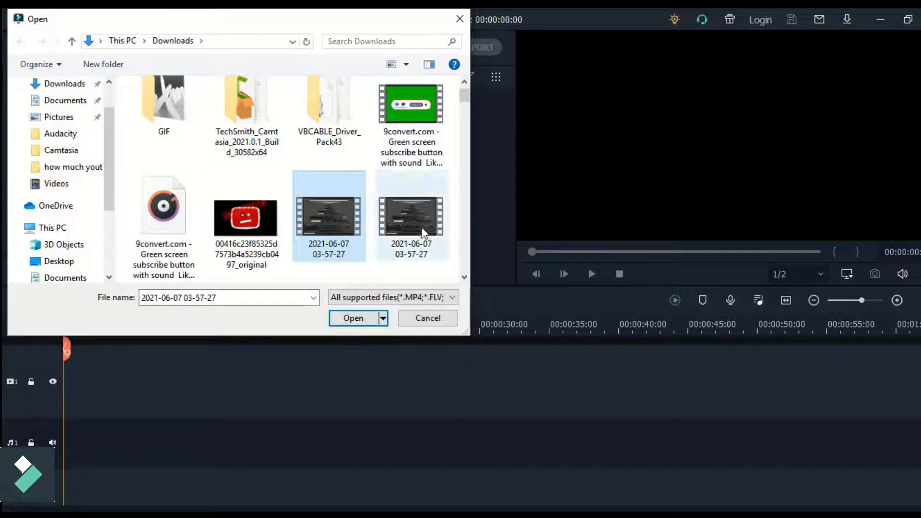
Step: Import the downloaded microphone-interview video through the Open dialog
{"action": "scroll", "coordinate": [372, 193], "scroll_direction": "down", "scroll_amount": 5}
{"action": "left_click", "coordinate": [247, 127]}
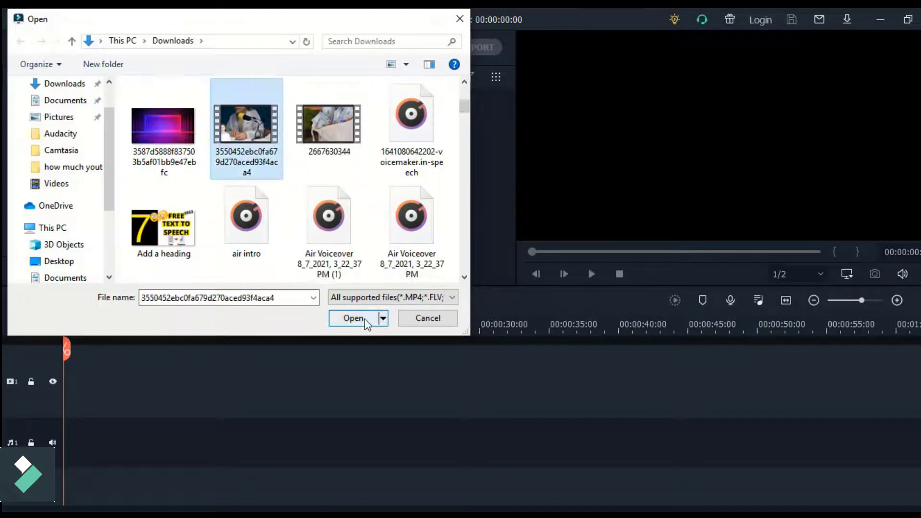
{"action": "left_click", "coordinate": [364, 318]}
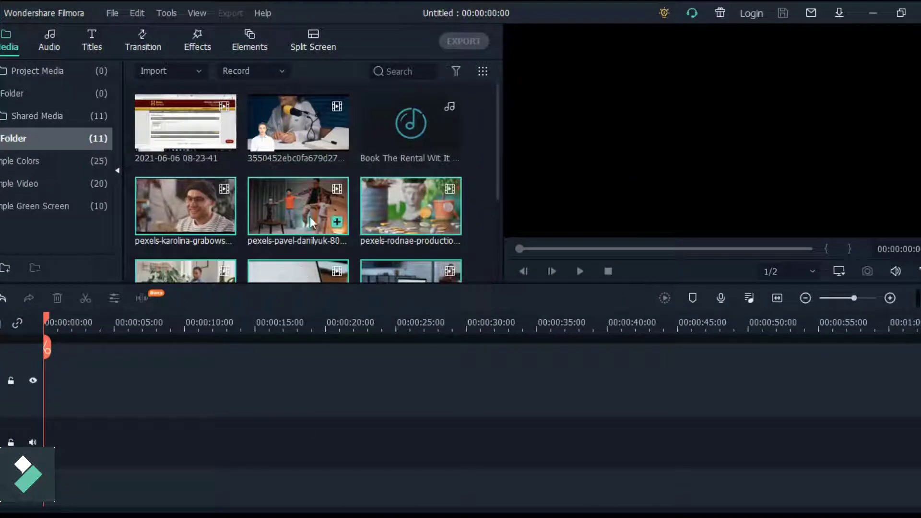
Step: Put the karolina money-counting clip on the track at 1920 x 1080 25fps, with 'Book The Rental Wit It - RAGE' below
{"action": "mouse_move", "coordinate": [211, 211]}
{"action": "left_click_drag", "start_coordinate": [201, 230], "coordinate": [46, 414]}
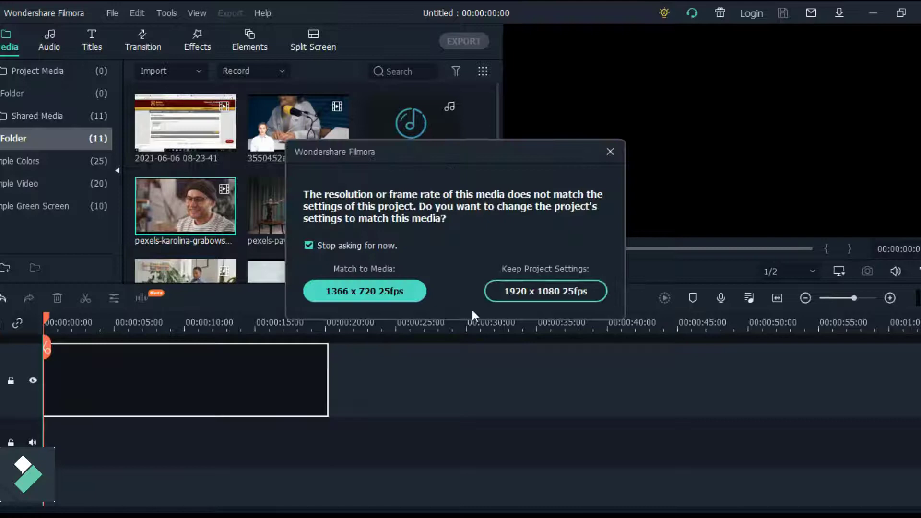
{"action": "left_click", "coordinate": [542, 291]}
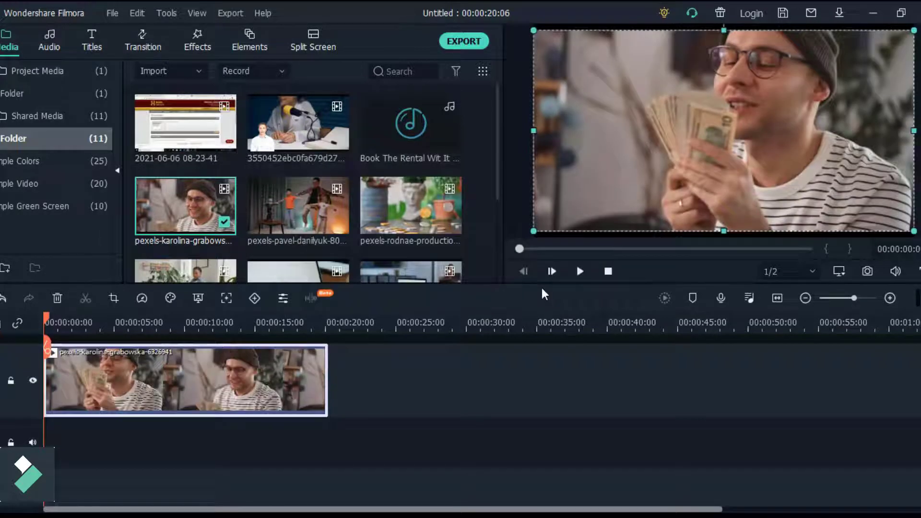
{"action": "left_click_drag", "start_coordinate": [417, 129], "coordinate": [16, 434]}
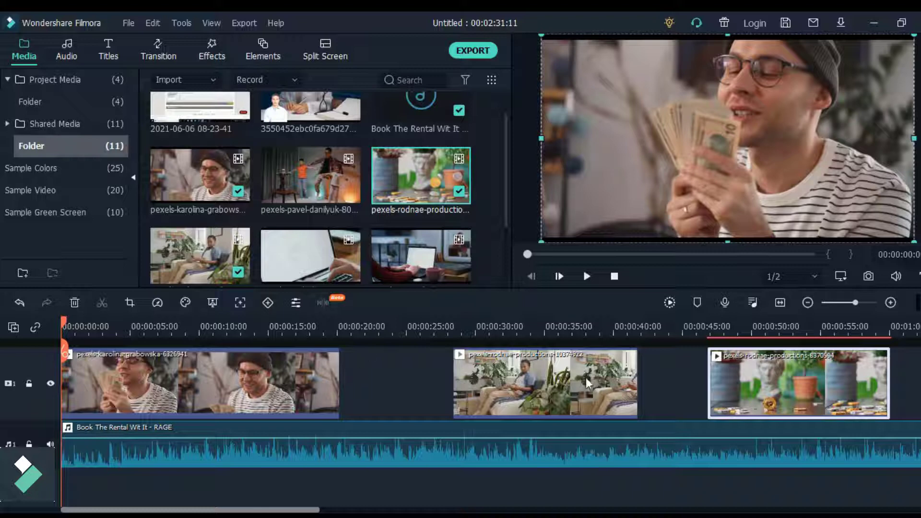
Step: Delete the statue-and-coins clip from the video track
{"action": "key", "text": "Delete"}
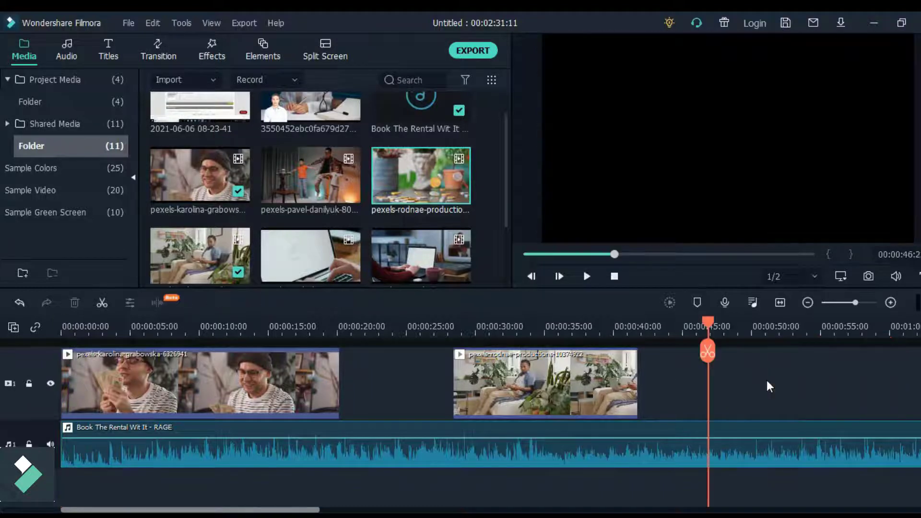
{"action": "key", "text": "ctrl+z"}
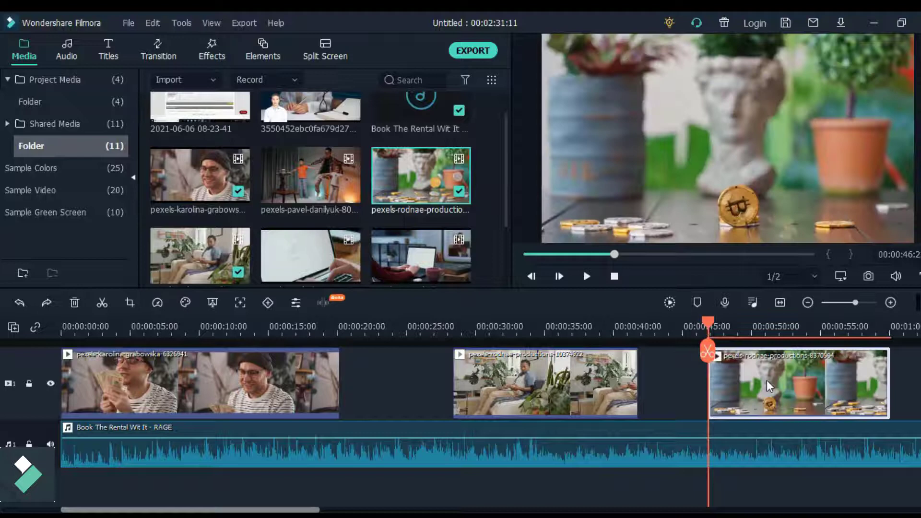
{"action": "left_click", "coordinate": [74, 302]}
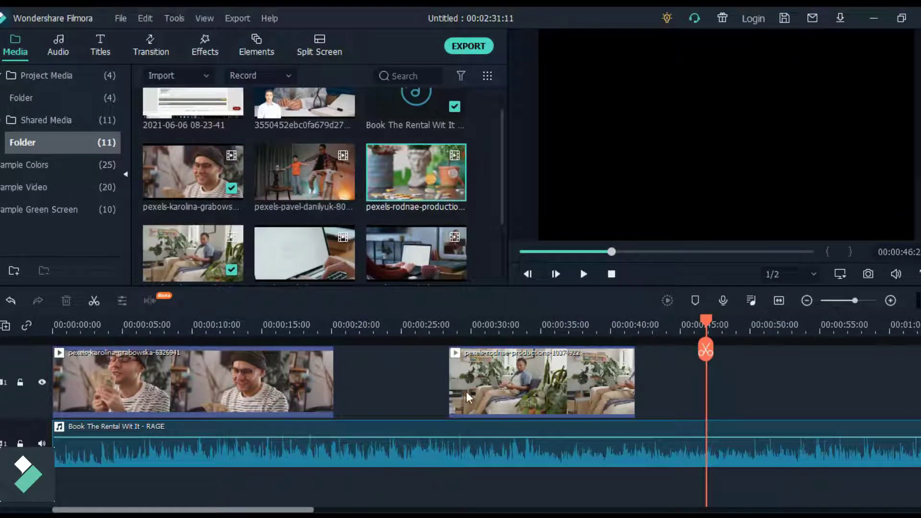
Step: Shift the man-on-sofa clip along the track, leaving a gap, and return the playhead to 0
{"action": "left_click", "coordinate": [546, 378]}
{"action": "left_click_drag", "start_coordinate": [545, 378], "coordinate": [535, 358]}
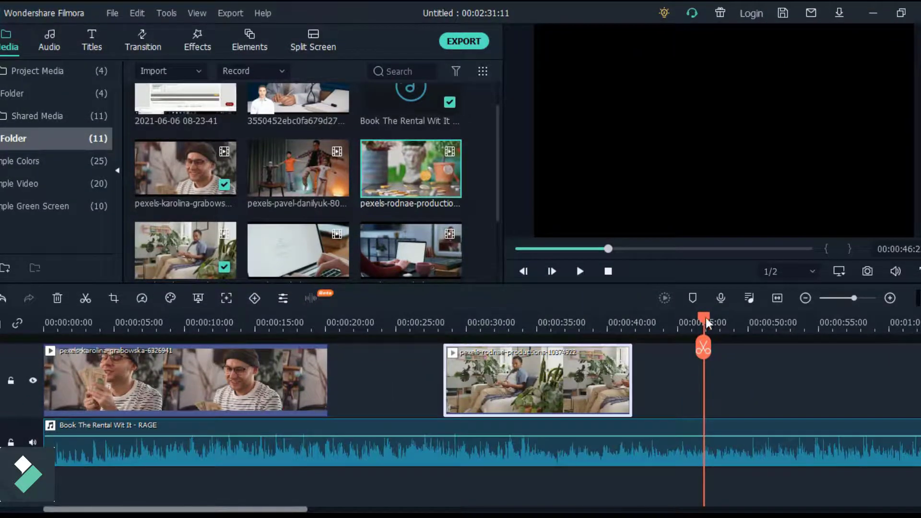
{"action": "left_click_drag", "start_coordinate": [651, 322], "coordinate": [12, 332]}
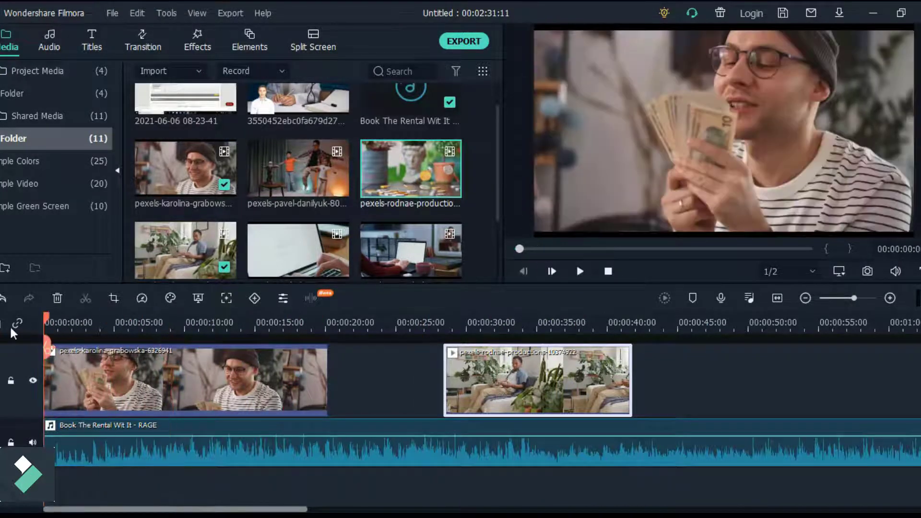
Step: Preview from the start, pause near 00:00:09, and readjust the timeline zoom
{"action": "left_click", "coordinate": [577, 271]}
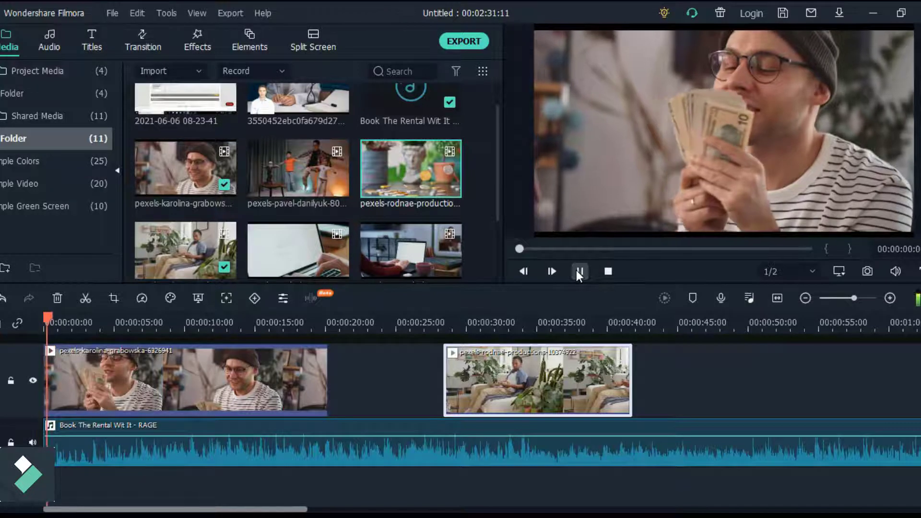
{"action": "left_click", "coordinate": [577, 271]}
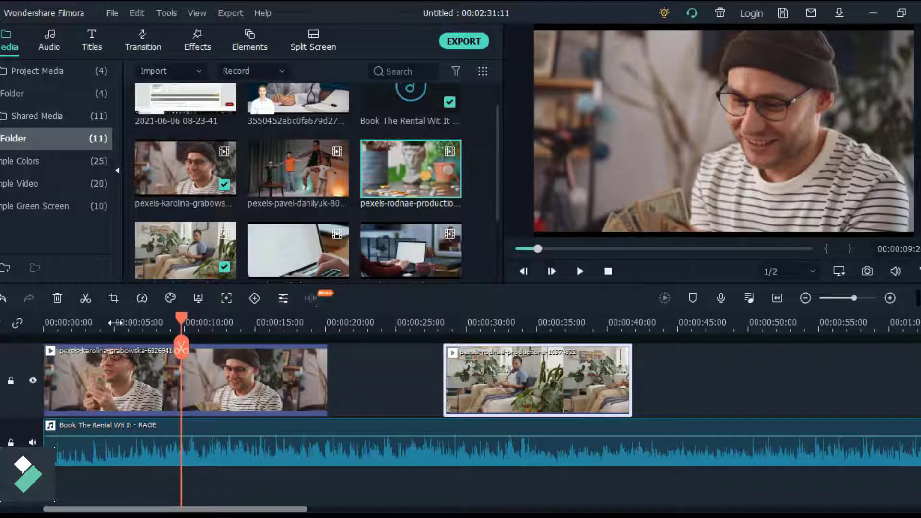
{"action": "scroll", "coordinate": [115, 322], "scroll_direction": "up", "scroll_amount": 5}
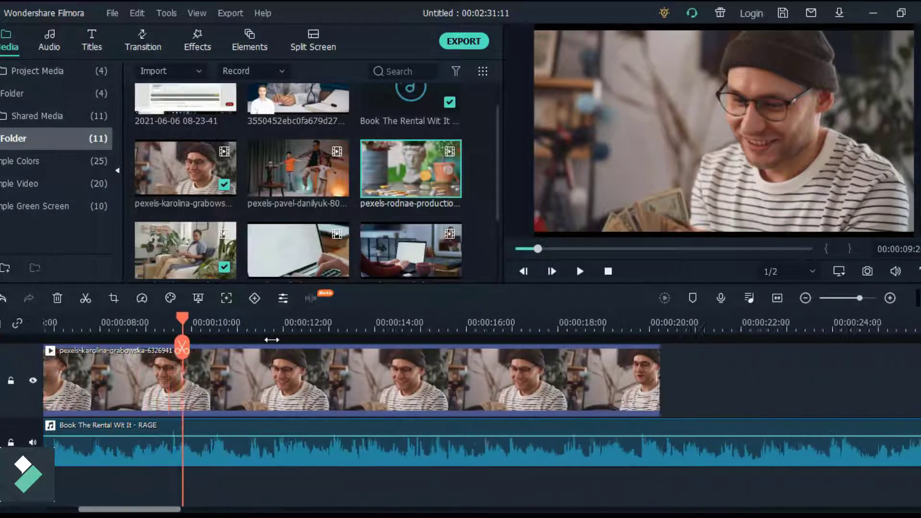
{"action": "scroll", "coordinate": [287, 340], "scroll_direction": "down", "scroll_amount": 5}
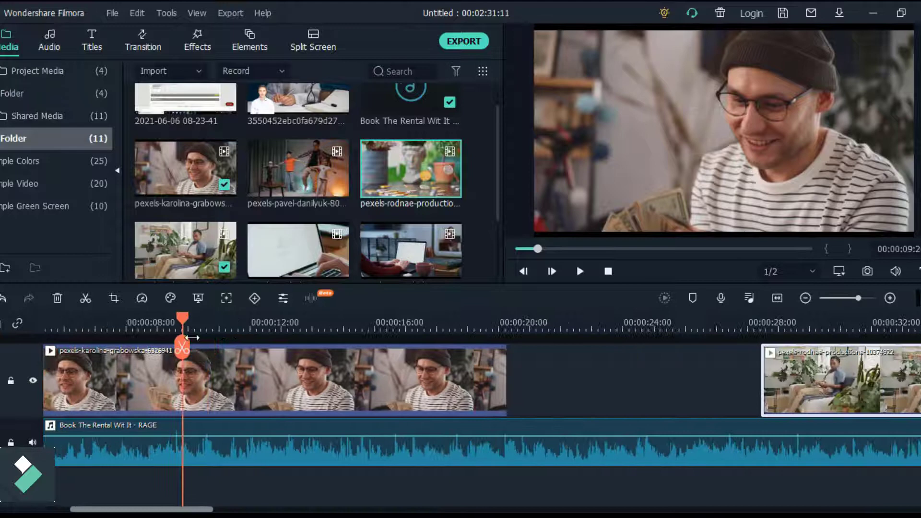
{"action": "scroll", "coordinate": [172, 343], "scroll_direction": "down", "scroll_amount": 1}
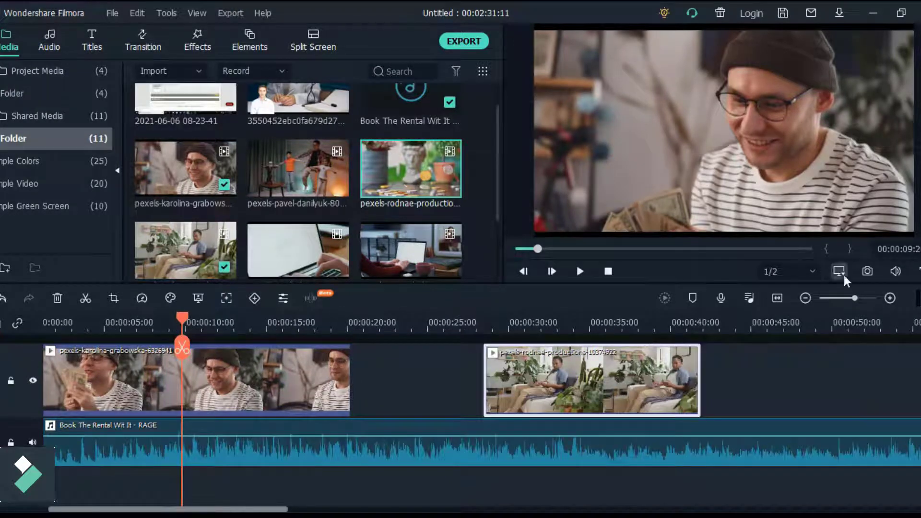
{"action": "left_click", "coordinate": [806, 299]}
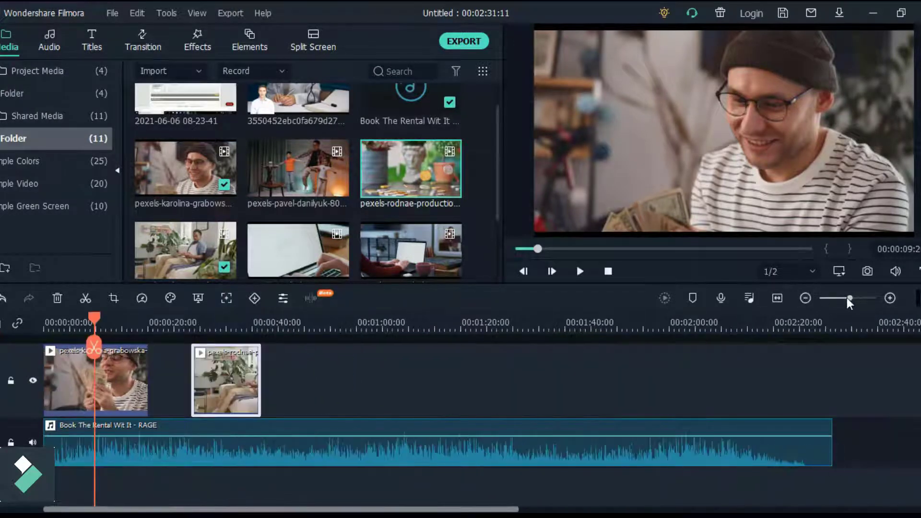
{"action": "mouse_move", "coordinate": [848, 298]}
{"action": "left_mouse_down"}
{"action": "mouse_move", "coordinate": [839, 297]}
{"action": "mouse_move", "coordinate": [856, 298]}
{"action": "left_mouse_up"}
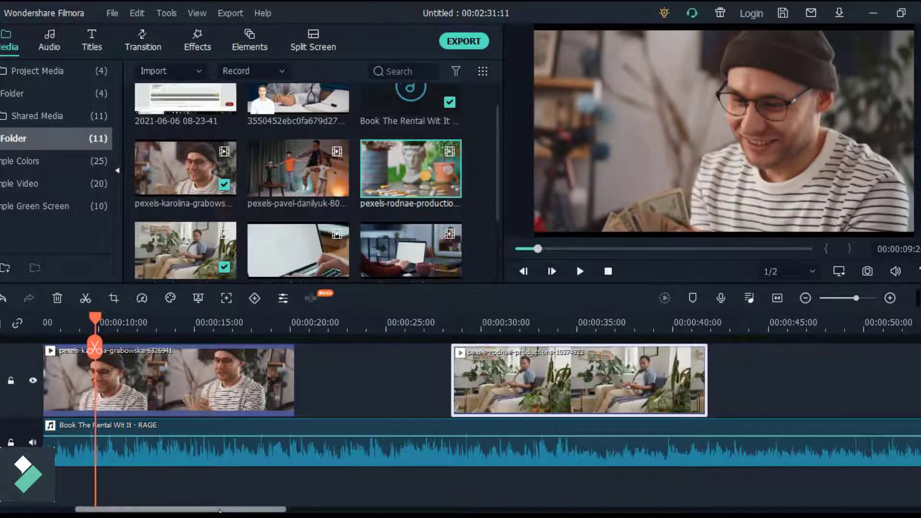
Step: Split the first money-counting clip at about 7 seconds, deleting then restoring the following piece
{"action": "left_click_drag", "start_coordinate": [209, 509], "coordinate": [176, 510]}
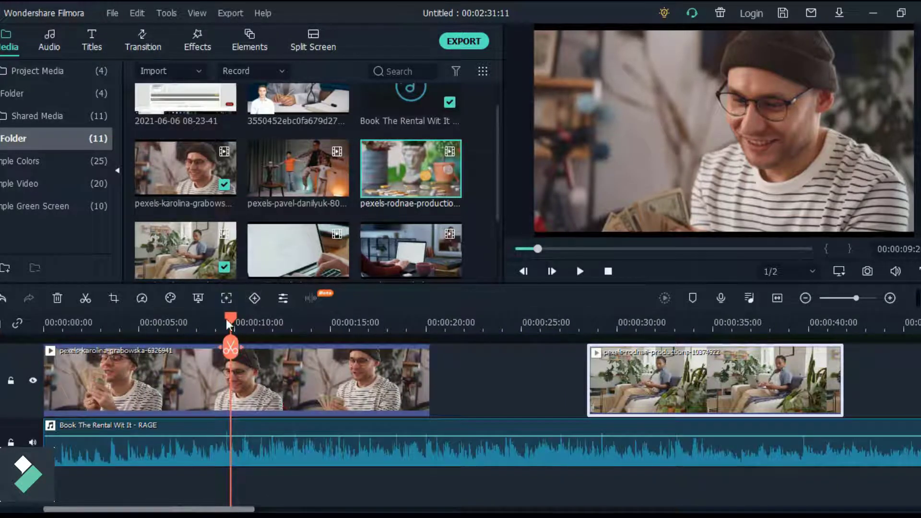
{"action": "left_click_drag", "start_coordinate": [230, 318], "coordinate": [181, 316]}
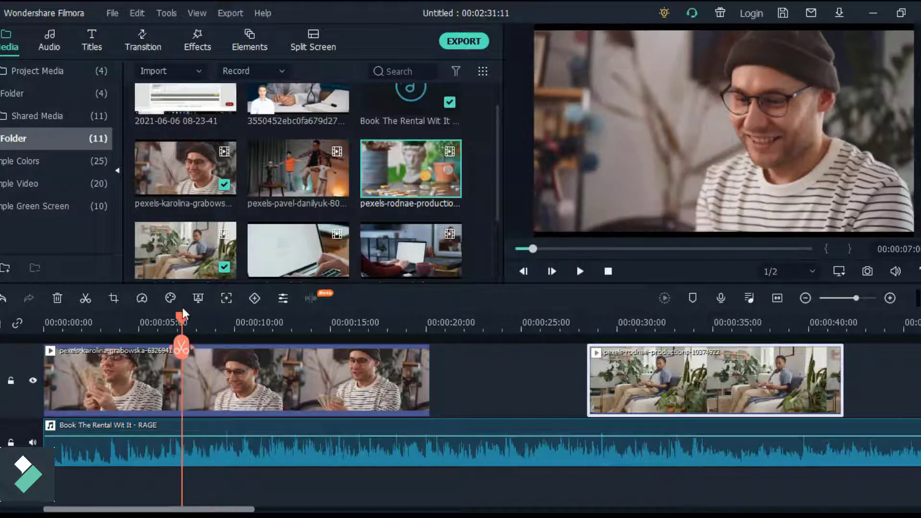
{"action": "left_click", "coordinate": [216, 362]}
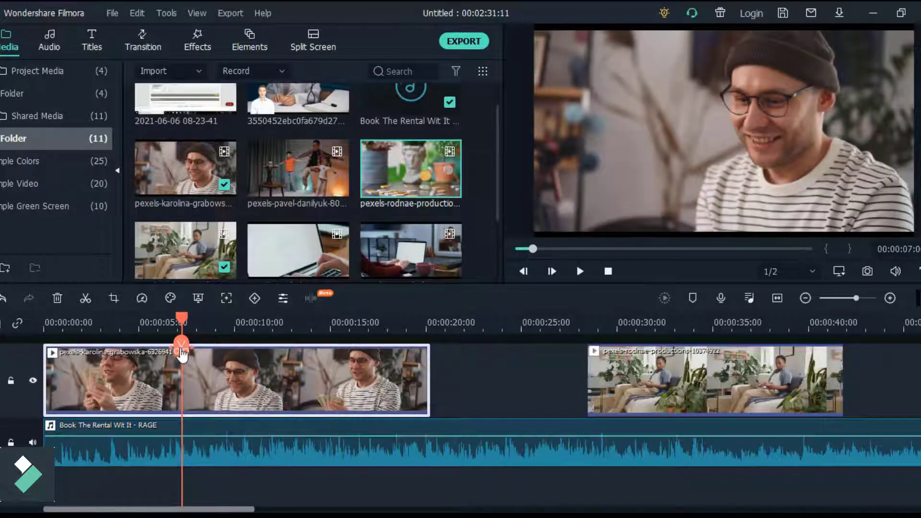
{"action": "left_click", "coordinate": [181, 343]}
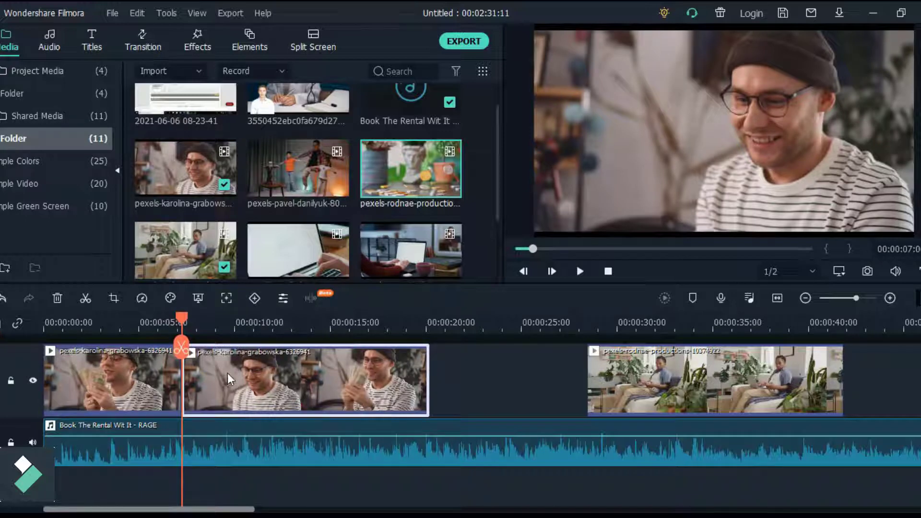
{"action": "key", "text": "shift+Delete"}
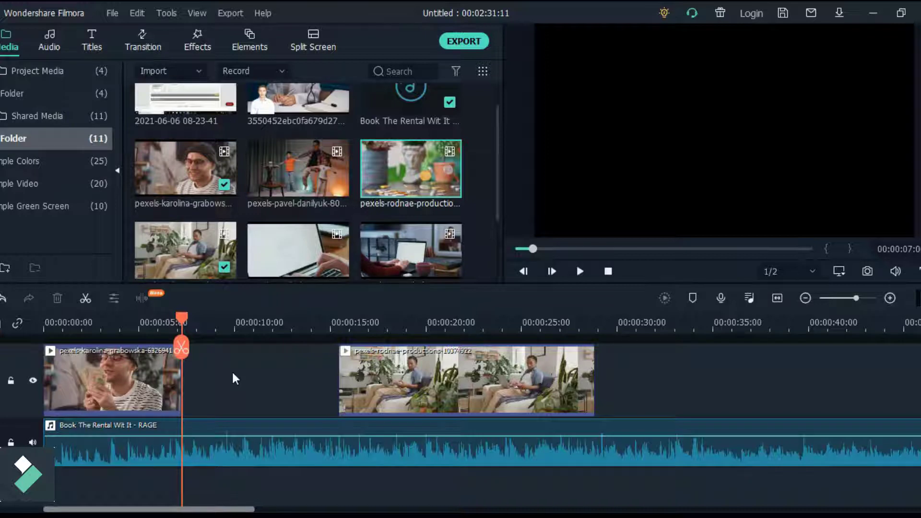
{"action": "key", "text": "ctrl+z"}
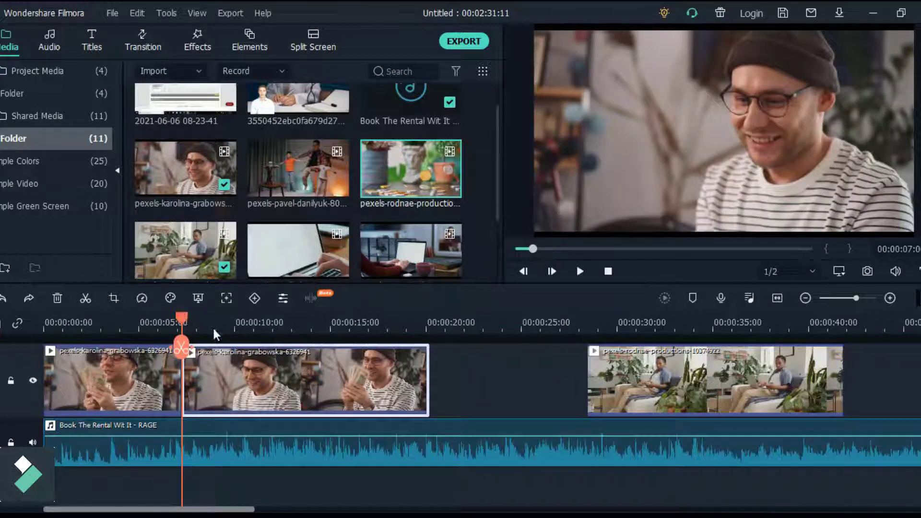
Step: Split the karolina clip again at 00:00:07:20 and select the short middle piece
{"action": "left_click_drag", "start_coordinate": [178, 322], "coordinate": [232, 341]}
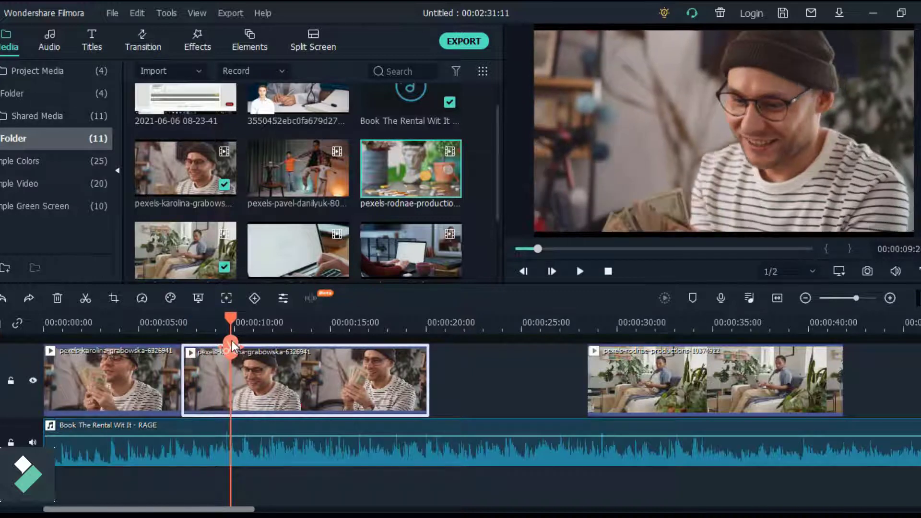
{"action": "left_click", "coordinate": [232, 348]}
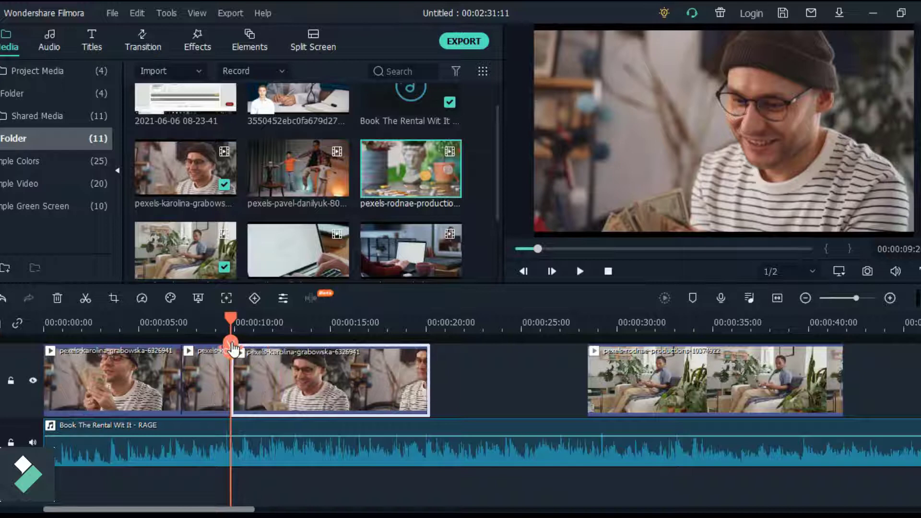
{"action": "left_click", "coordinate": [217, 383]}
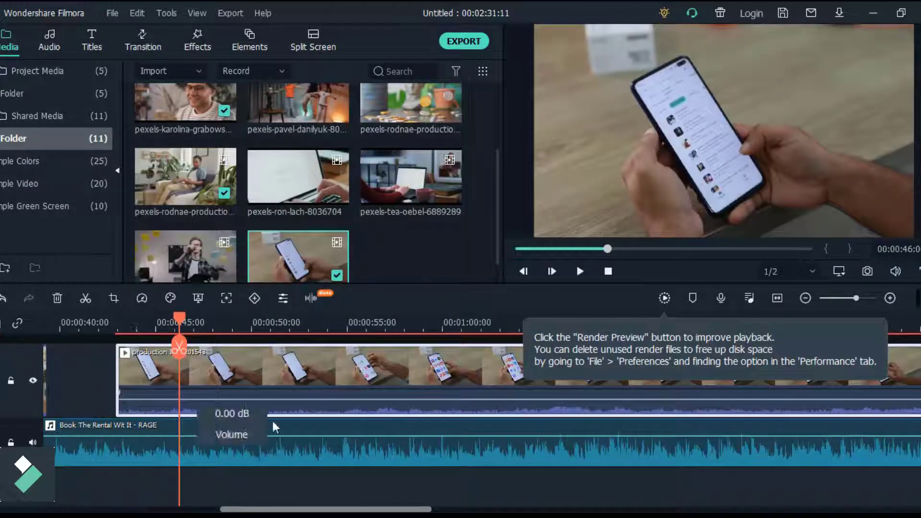
Step: Mute the phone clip's audio to -∞ dB, play it back, and copy the clip
{"action": "left_click_drag", "start_coordinate": [307, 402], "coordinate": [313, 457]}
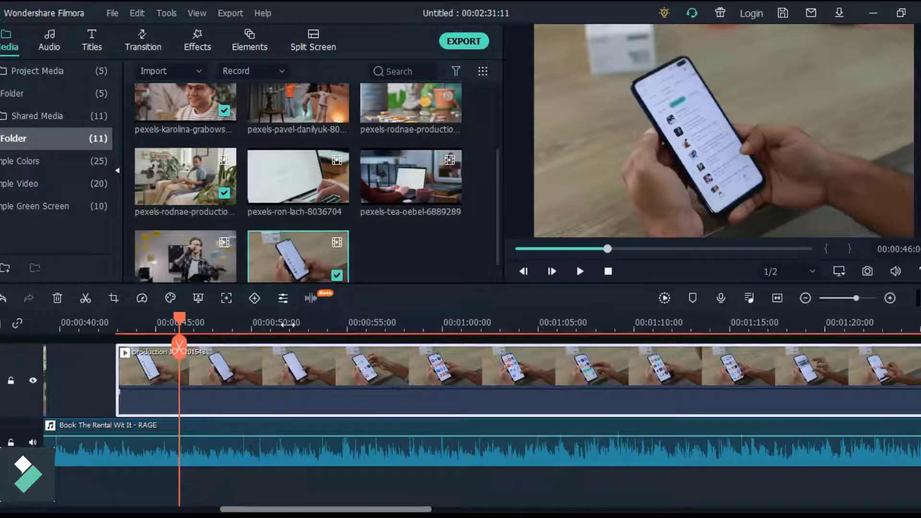
{"action": "key", "text": "space"}
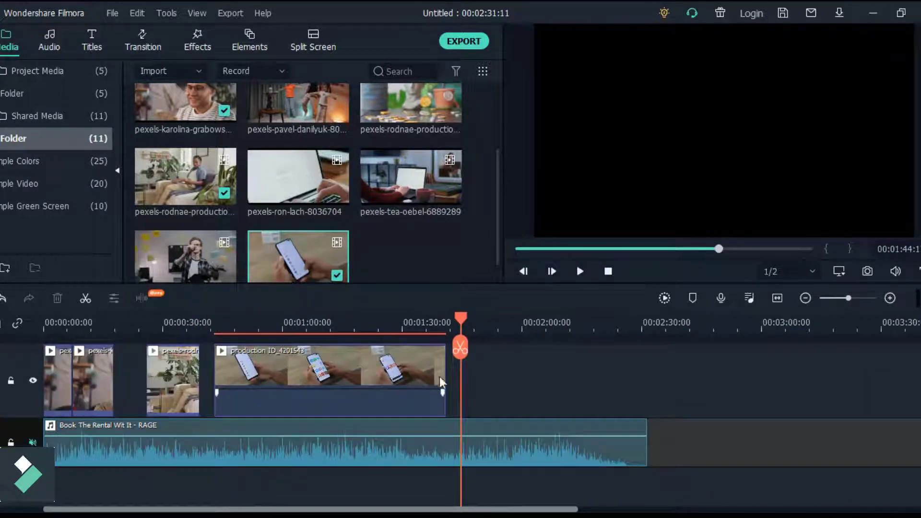
{"action": "left_click", "coordinate": [355, 353]}
{"action": "key", "text": "ctrl+c"}
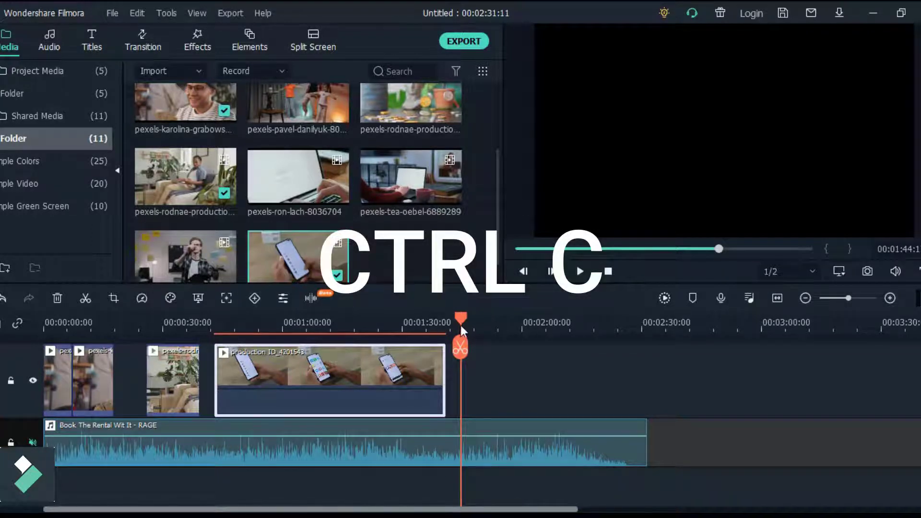
Step: Paste the phone clip after a gap at about 1:53 and trim its end shorter
{"action": "left_click_drag", "start_coordinate": [461, 326], "coordinate": [497, 364]}
{"action": "key", "text": "ctrl+v"}
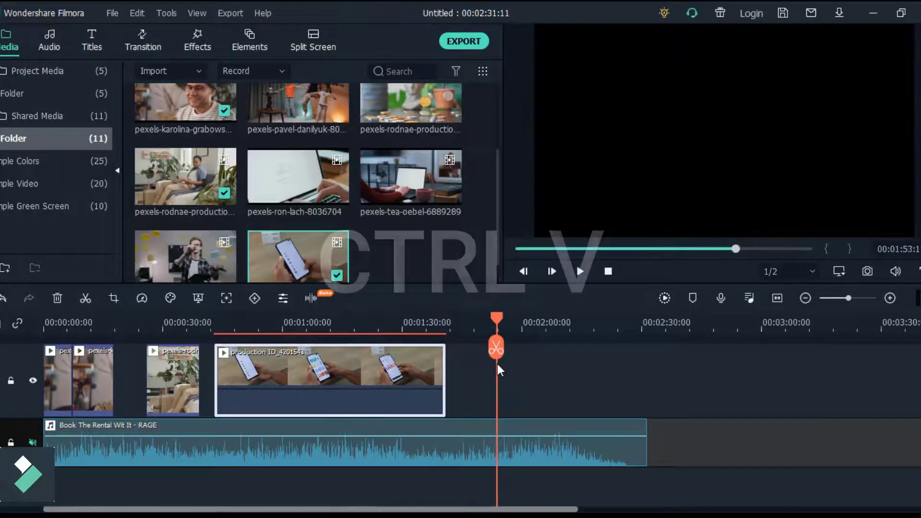
{"action": "left_click", "coordinate": [614, 369]}
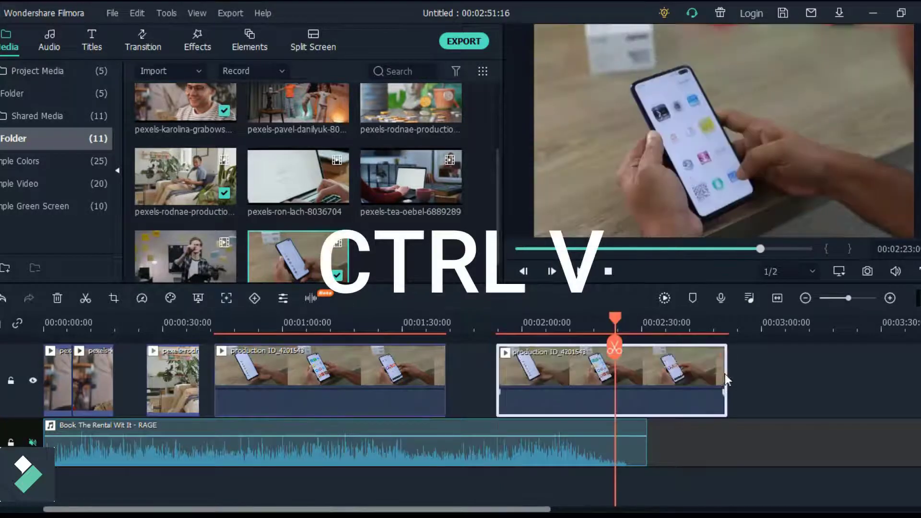
{"action": "left_click_drag", "start_coordinate": [725, 377], "coordinate": [615, 375]}
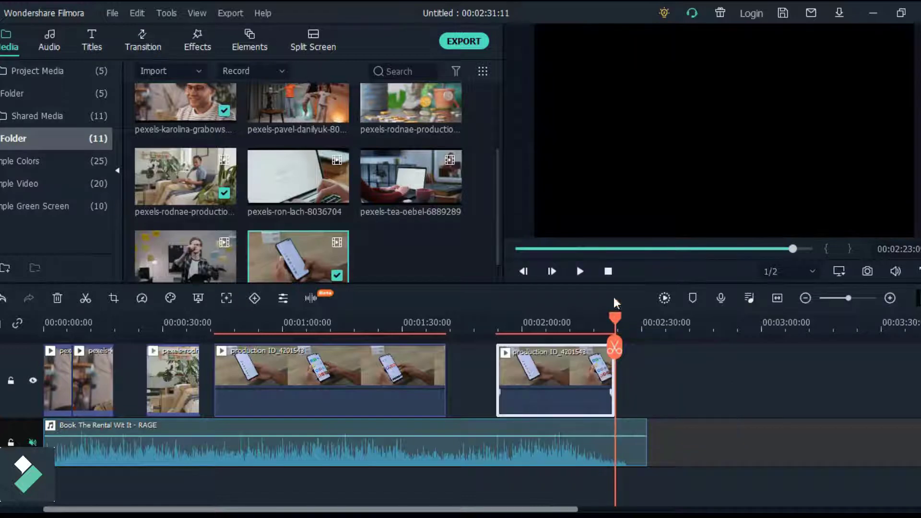
Step: Overlay the pexels-rodnae coins-on-table clip on a second track above the phone clip near 00:01:00, then preview it
{"action": "left_click", "coordinate": [588, 323]}
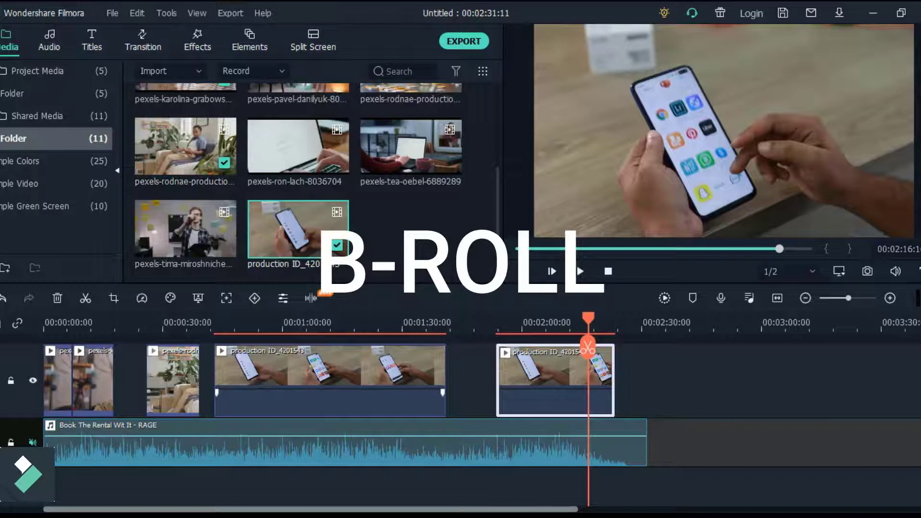
{"action": "left_click_drag", "start_coordinate": [499, 234], "coordinate": [497, 171]}
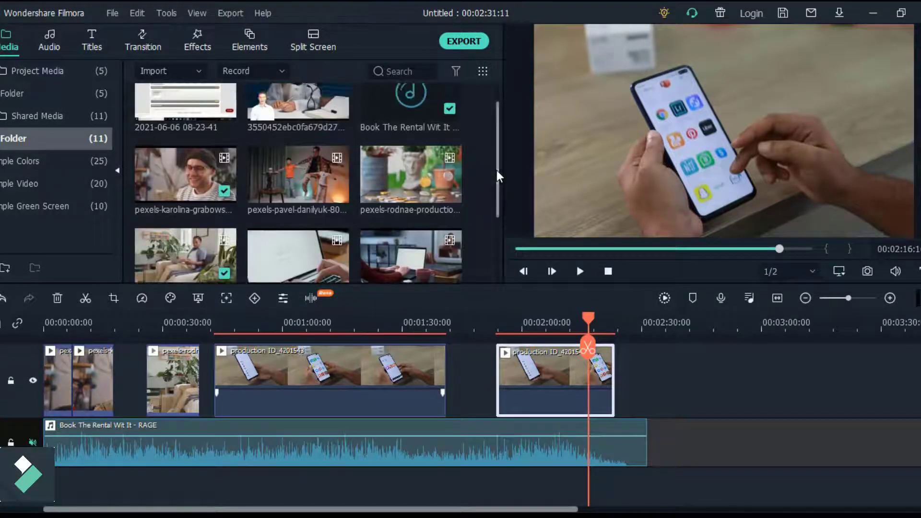
{"action": "left_click_drag", "start_coordinate": [420, 183], "coordinate": [404, 228]}
{"action": "left_click_drag", "start_coordinate": [302, 307], "coordinate": [288, 370]}
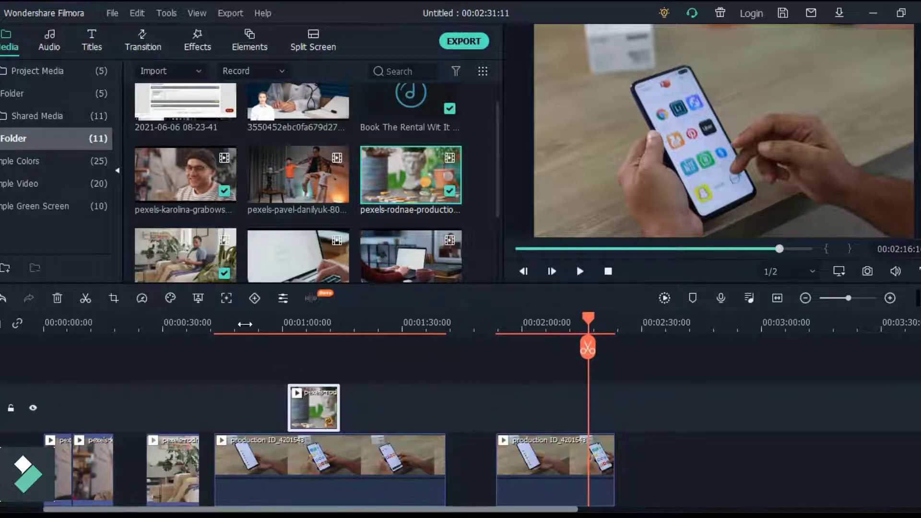
{"action": "left_click_drag", "start_coordinate": [243, 324], "coordinate": [280, 318]}
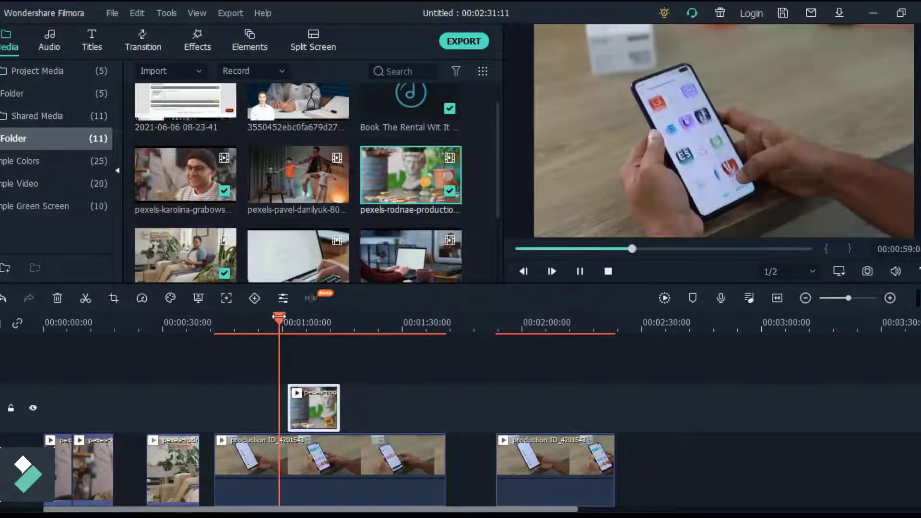
{"action": "key", "text": "space"}
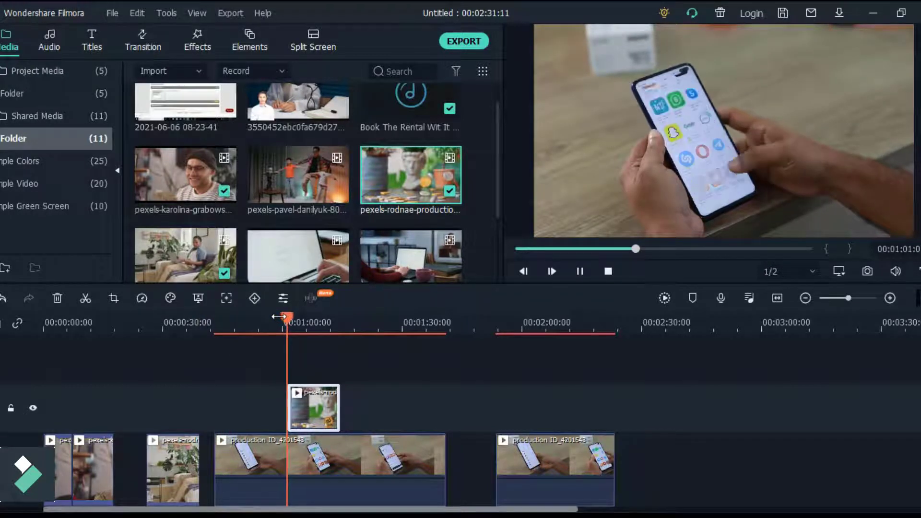
{"action": "left_click", "coordinate": [336, 322]}
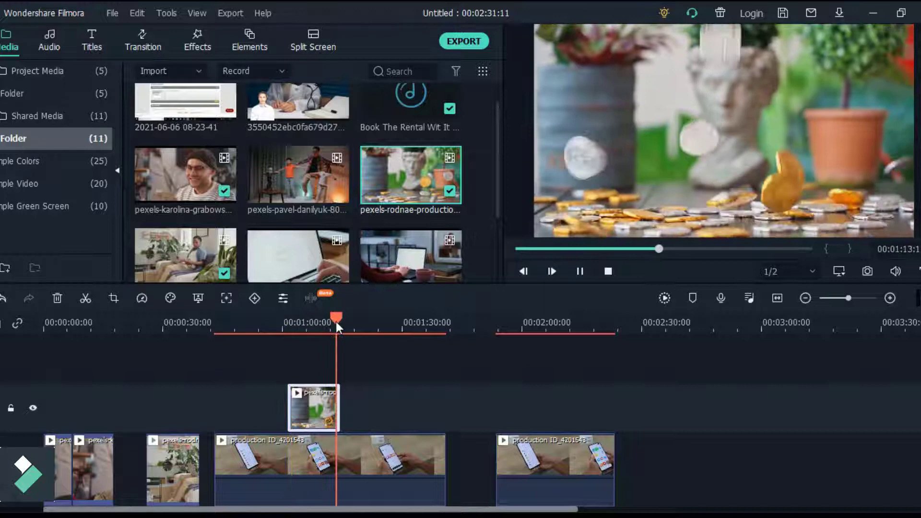
Step: Place Default Title from the Titles category on a new top track above the coins overlay
{"action": "key", "text": "space"}
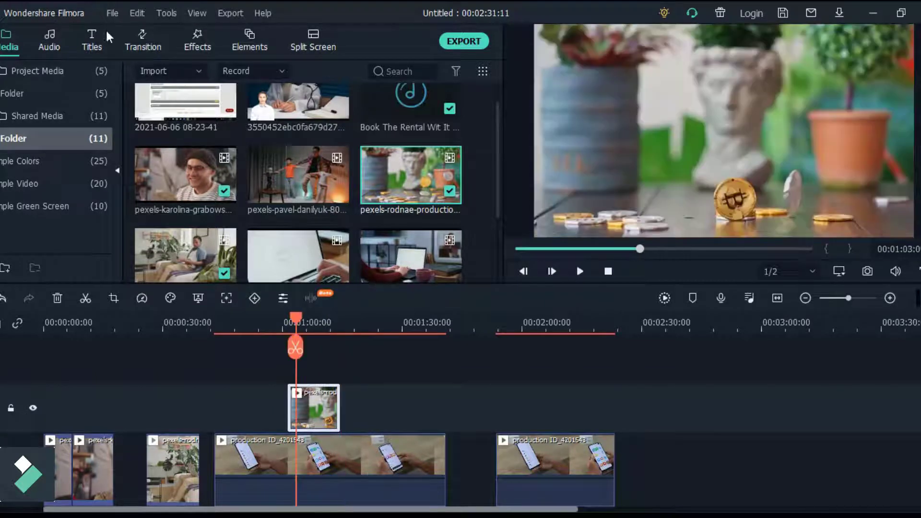
{"action": "left_click", "coordinate": [93, 34]}
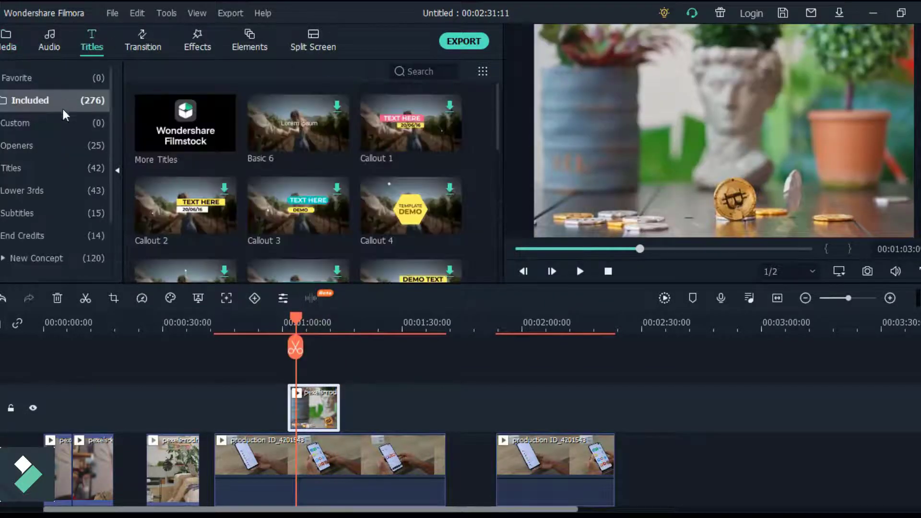
{"action": "left_click", "coordinate": [84, 167]}
{"action": "left_click", "coordinate": [77, 190]}
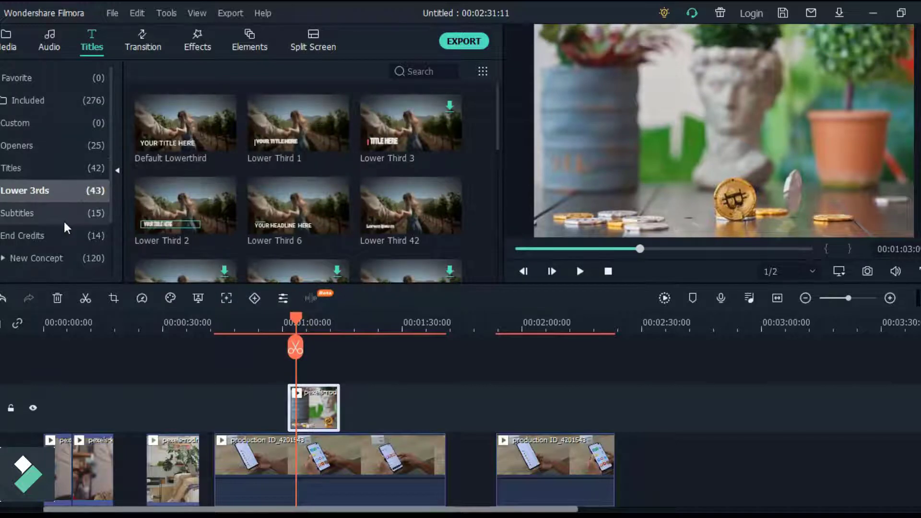
{"action": "left_click", "coordinate": [76, 149]}
{"action": "left_click", "coordinate": [57, 170]}
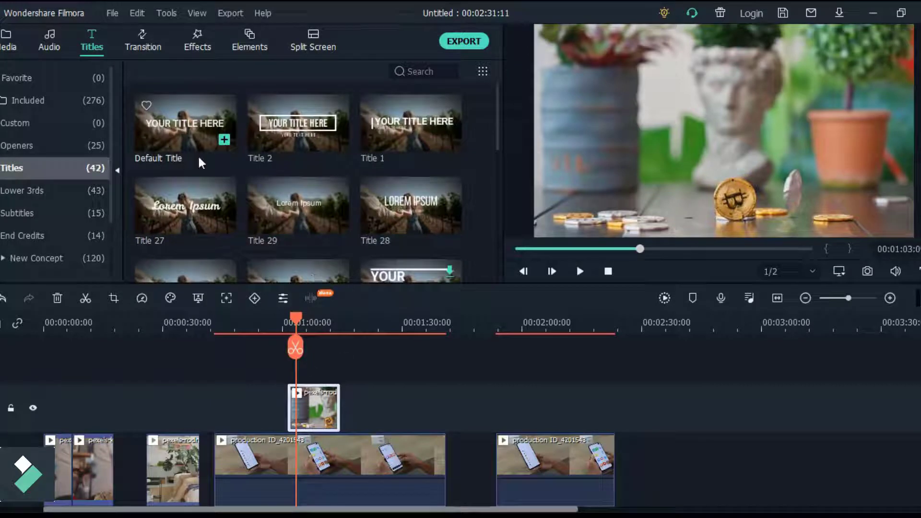
{"action": "left_click_drag", "start_coordinate": [314, 408], "coordinate": [305, 407]}
{"action": "left_click_drag", "start_coordinate": [298, 326], "coordinate": [299, 326]}
Step: Replace the title's placeholder text with 'EARN FREE COINS' and bring up Advanced Text Edit
{"action": "double_click", "coordinate": [305, 408]}
{"action": "left_click", "coordinate": [316, 139]}
{"action": "key", "text": "ctrl+a"}
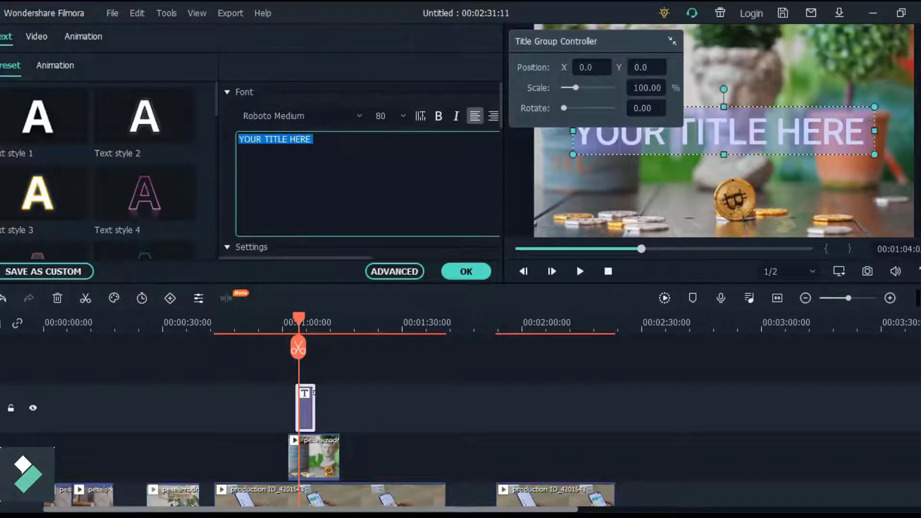
{"action": "type", "text": "EARN FREE COINS"}
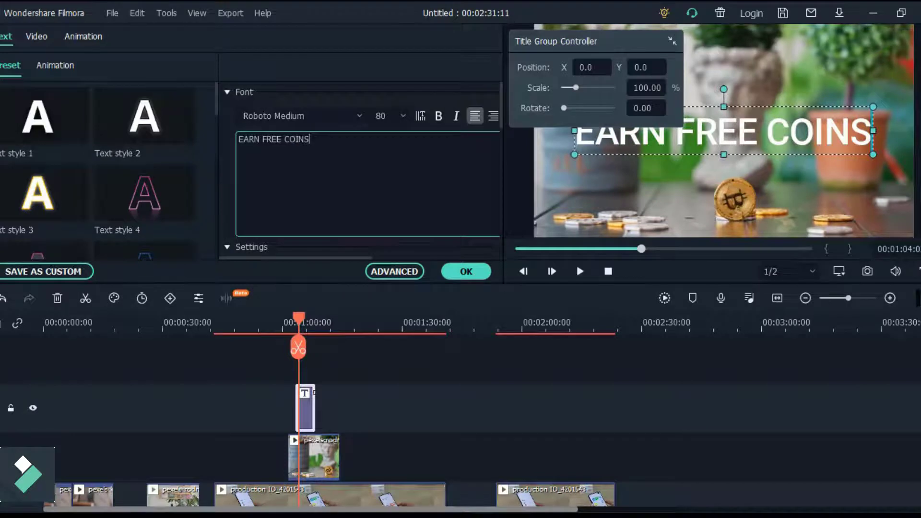
{"action": "left_click", "coordinate": [359, 115]}
{"action": "key", "text": "Escape"}
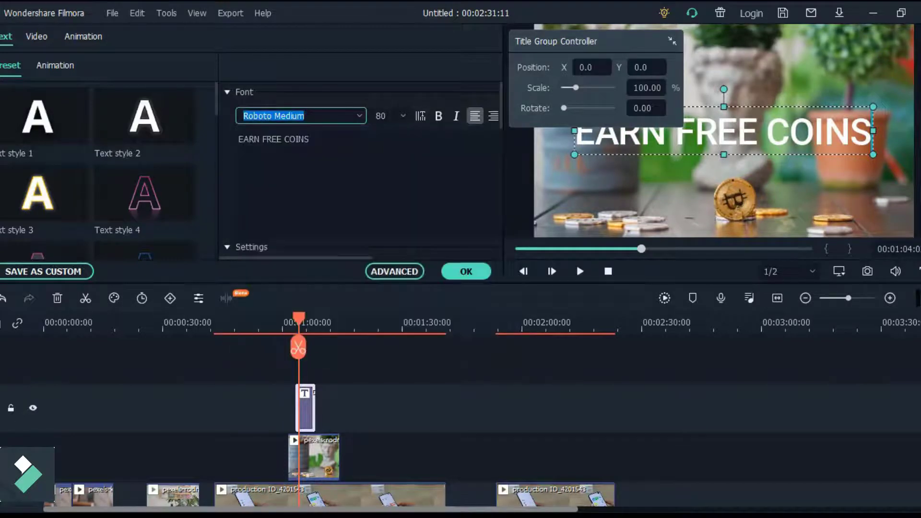
{"action": "left_click", "coordinate": [413, 273]}
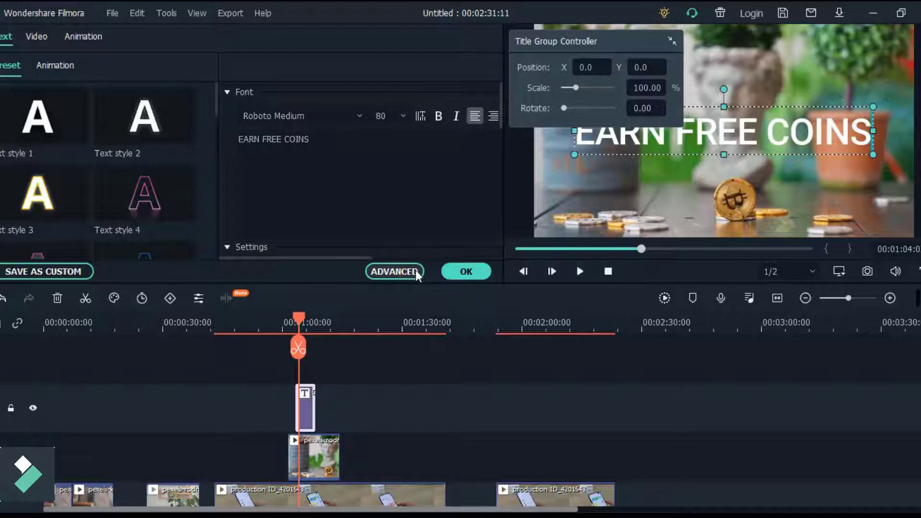
{"action": "left_click", "coordinate": [393, 272]}
Step: Fill the whole EARN FREE COINS text with yellow #fff700 and close Advanced Text Edit
{"action": "double_click", "coordinate": [492, 217]}
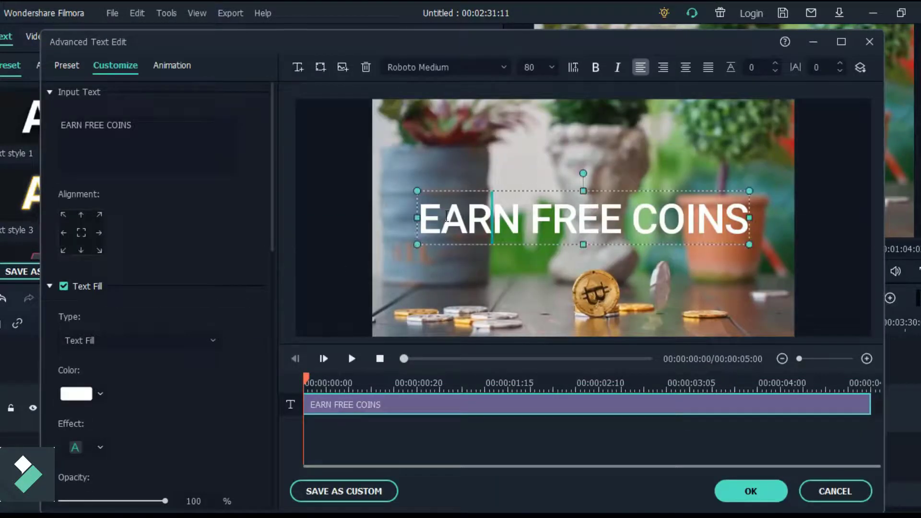
{"action": "key", "text": "ctrl+a"}
{"action": "left_click", "coordinate": [100, 394]}
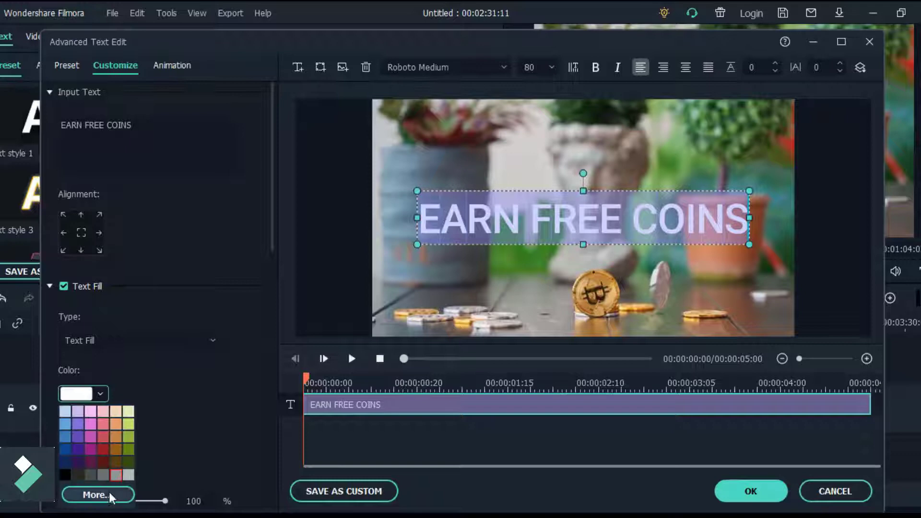
{"action": "left_click", "coordinate": [128, 436]}
{"action": "left_click", "coordinate": [101, 394]}
{"action": "left_click", "coordinate": [98, 494]}
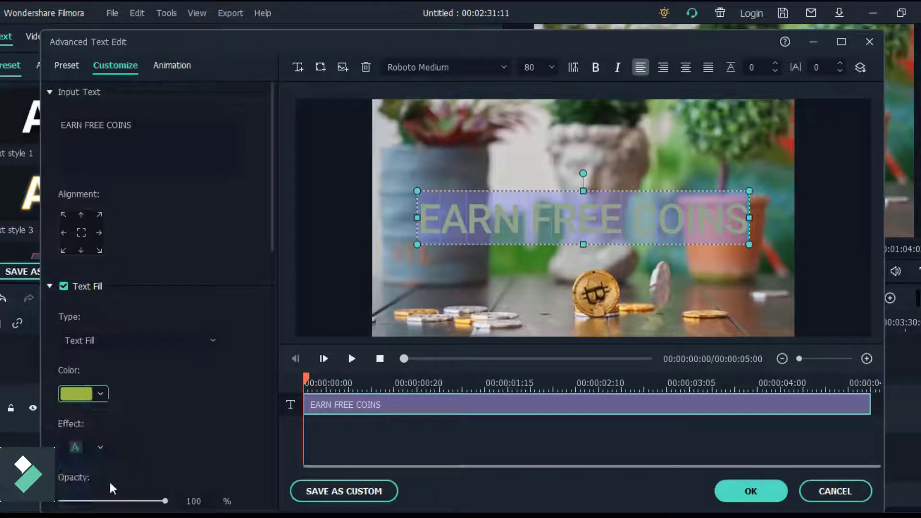
{"action": "left_click", "coordinate": [317, 253]}
{"action": "left_click", "coordinate": [291, 253]}
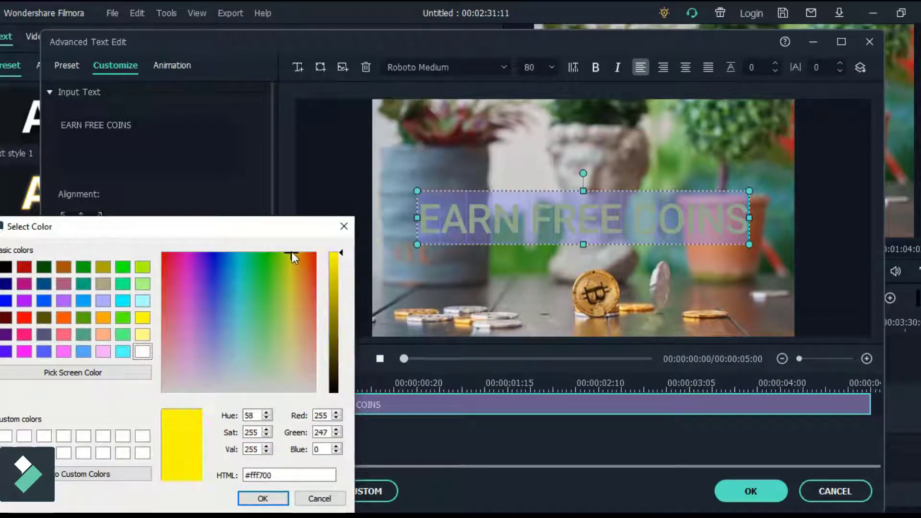
{"action": "left_click_drag", "start_coordinate": [288, 474], "coordinate": [246, 475]}
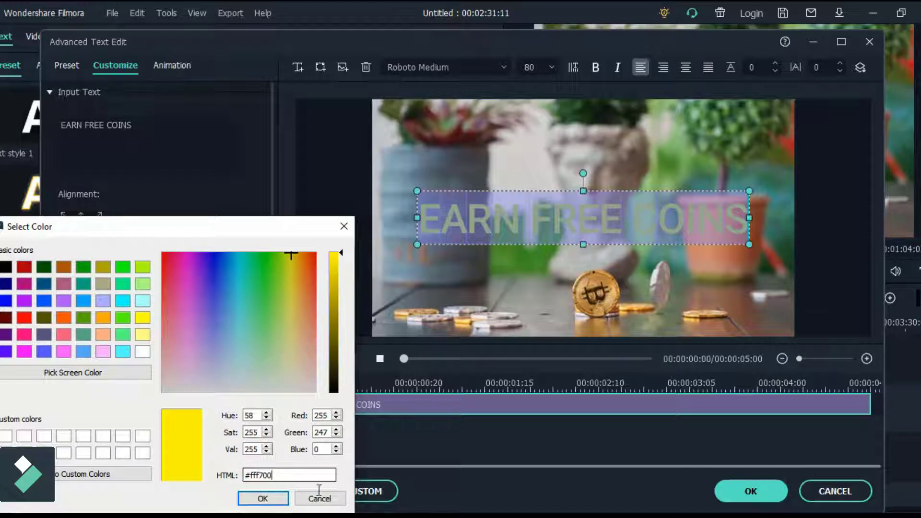
{"action": "left_click", "coordinate": [273, 498]}
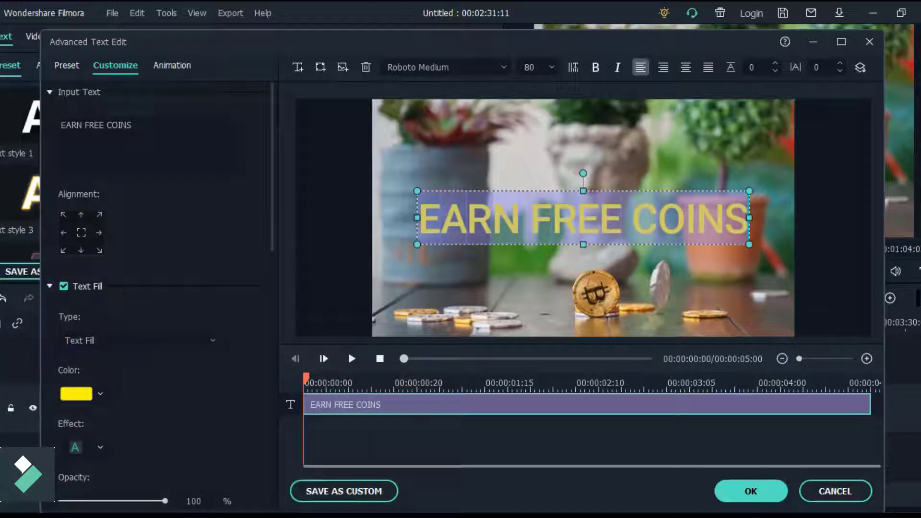
{"action": "left_click", "coordinate": [751, 491]}
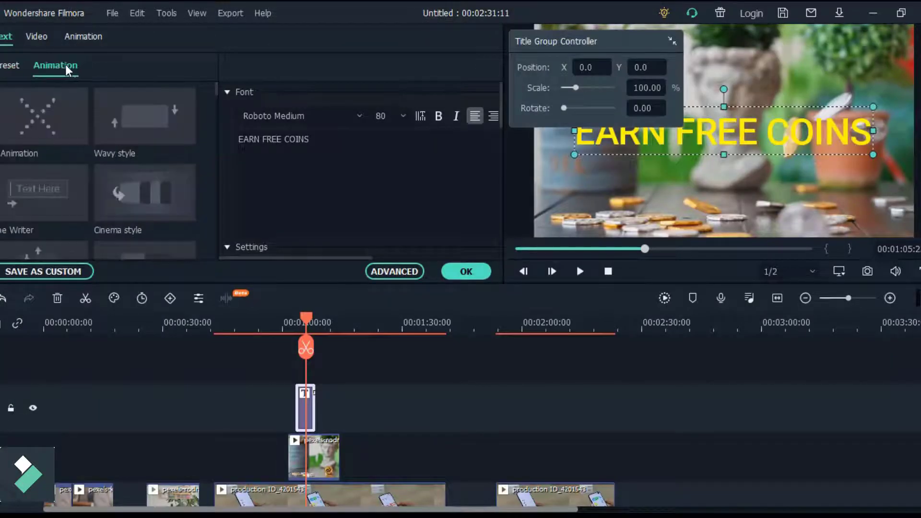
Step: Apply the Slide Right preset animation to the EARN FREE COINS title
{"action": "left_click", "coordinate": [83, 39]}
{"action": "left_click", "coordinate": [7, 99]}
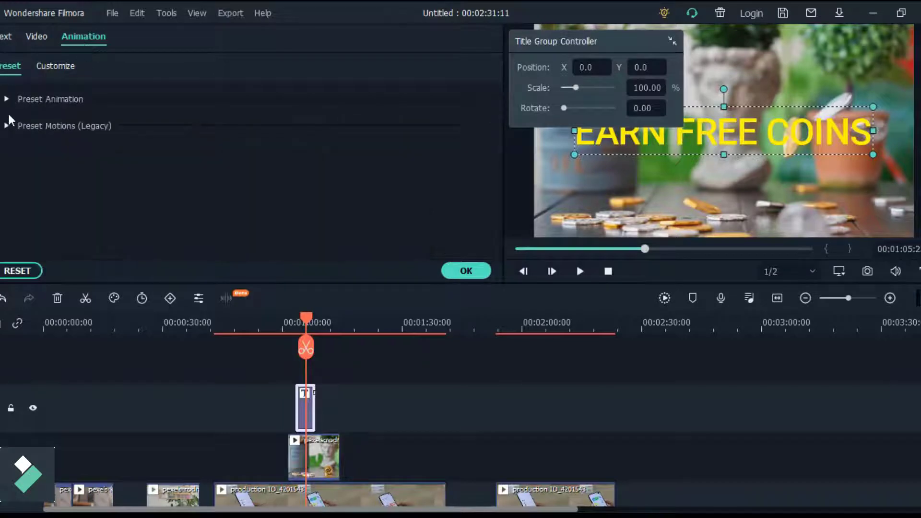
{"action": "left_click", "coordinate": [7, 126]}
{"action": "left_click", "coordinate": [7, 126]}
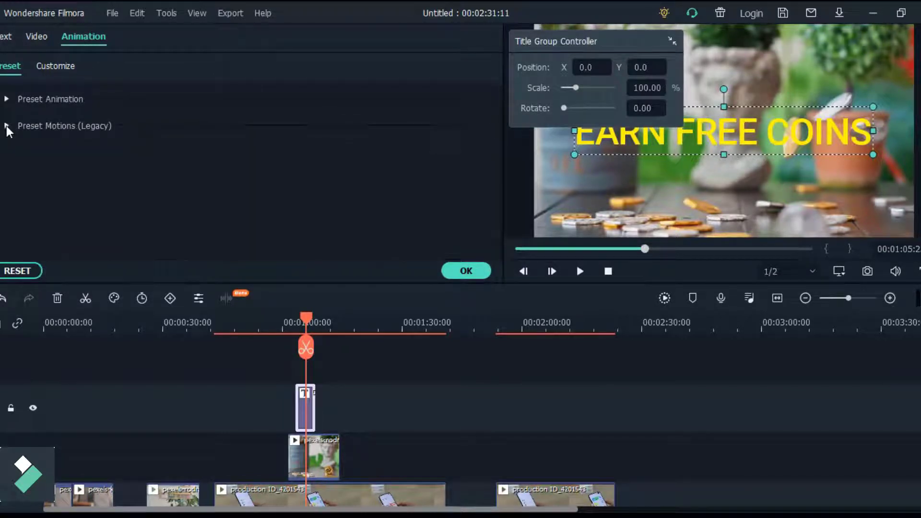
{"action": "left_click", "coordinate": [78, 101]}
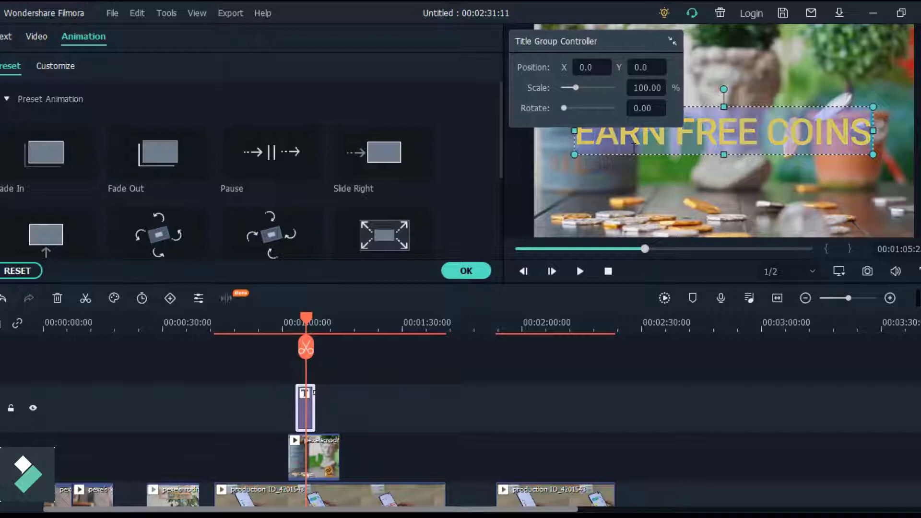
{"action": "scroll", "coordinate": [501, 165], "scroll_direction": "down", "scroll_amount": 1}
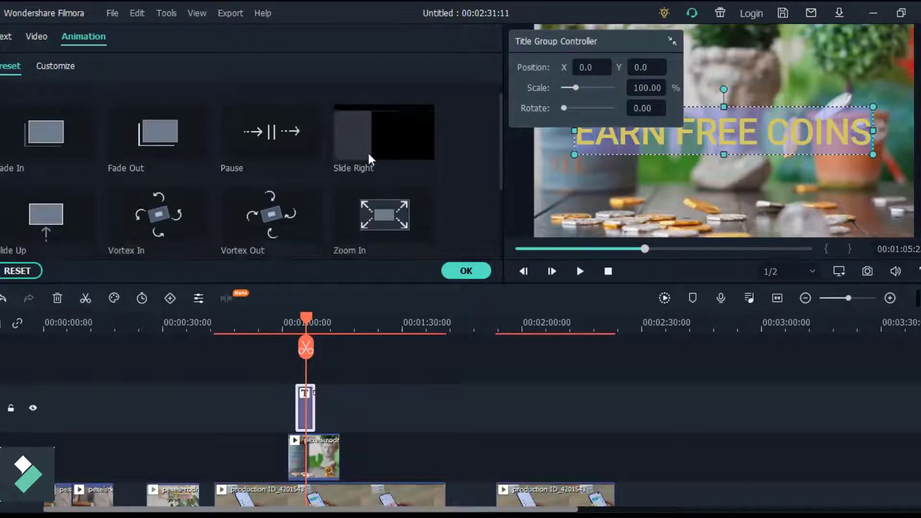
{"action": "double_click", "coordinate": [372, 145]}
Step: Close the title's animation settings, preview the title, and show the Transitions library with the main tracks visible
{"action": "left_click", "coordinate": [465, 271]}
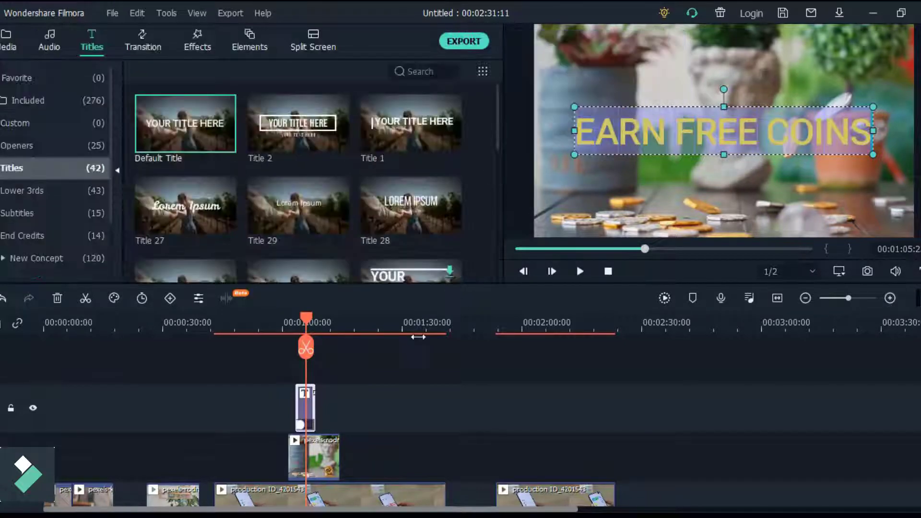
{"action": "left_click", "coordinate": [579, 268]}
{"action": "left_click", "coordinate": [295, 317]}
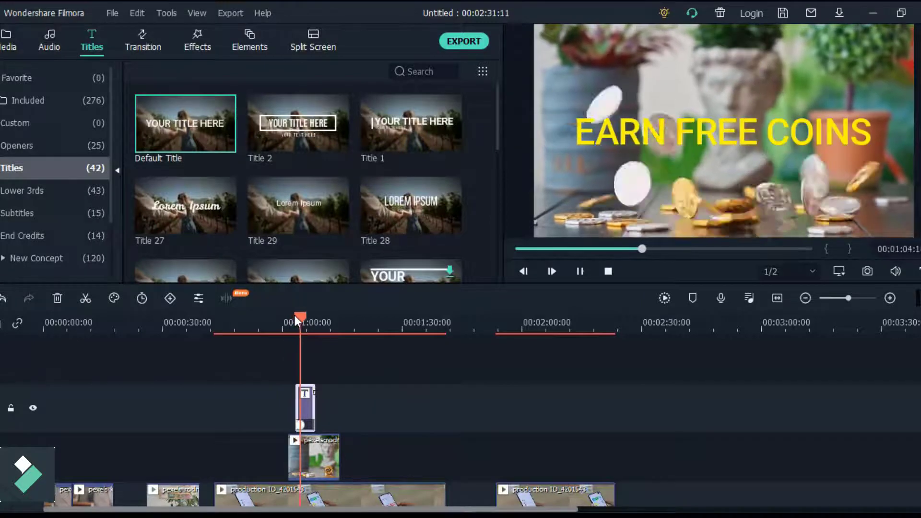
{"action": "scroll", "coordinate": [240, 384], "scroll_direction": "down", "scroll_amount": 3}
{"action": "left_click", "coordinate": [200, 324]}
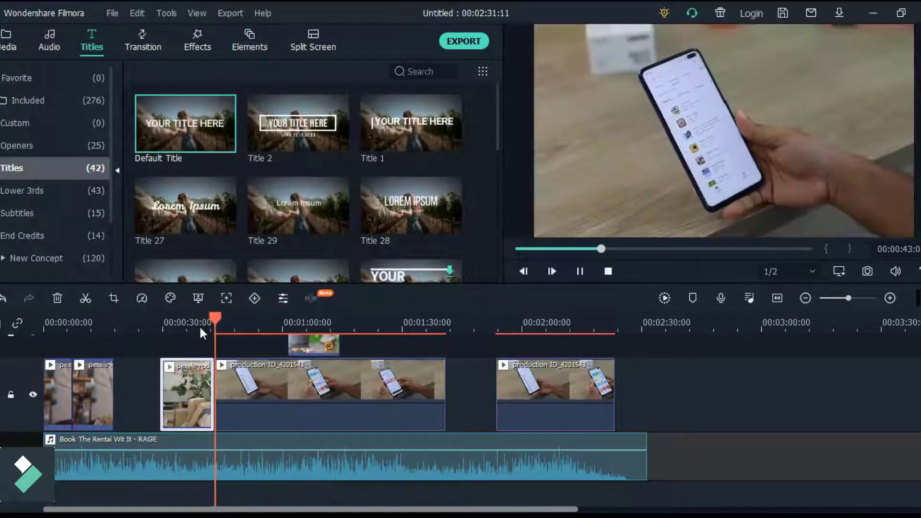
{"action": "key", "text": "space"}
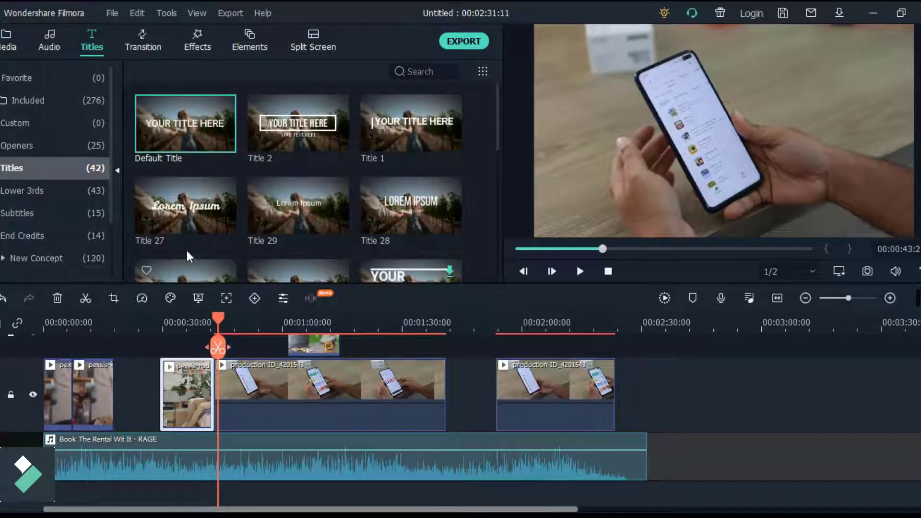
{"action": "left_click", "coordinate": [139, 40]}
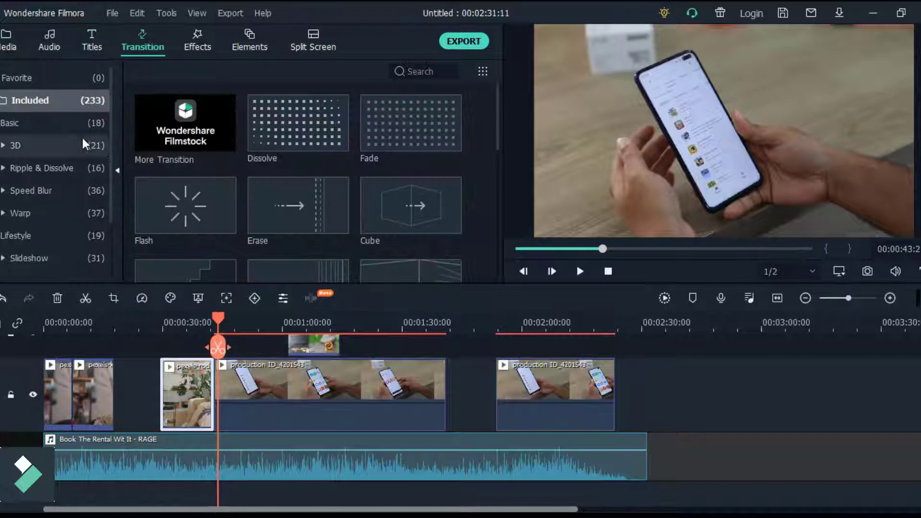
Step: Put a Basic Flash transition on the cut between the couch clip and the phone clip, then preview it
{"action": "left_click", "coordinate": [93, 126]}
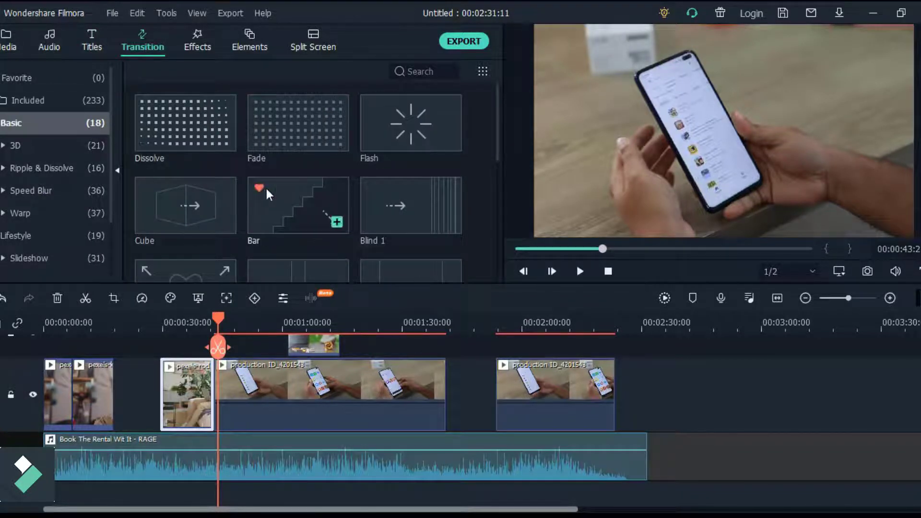
{"action": "left_click_drag", "start_coordinate": [418, 129], "coordinate": [214, 391]}
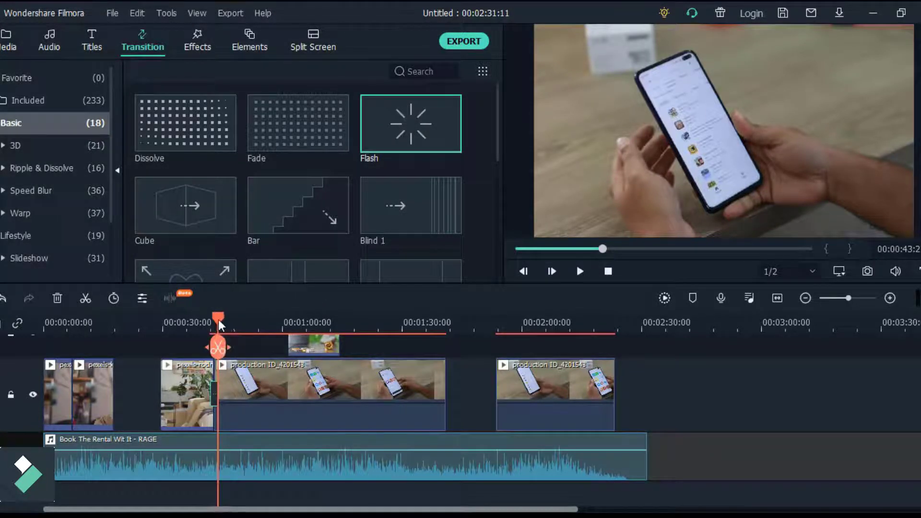
{"action": "left_click_drag", "start_coordinate": [219, 322], "coordinate": [199, 323]}
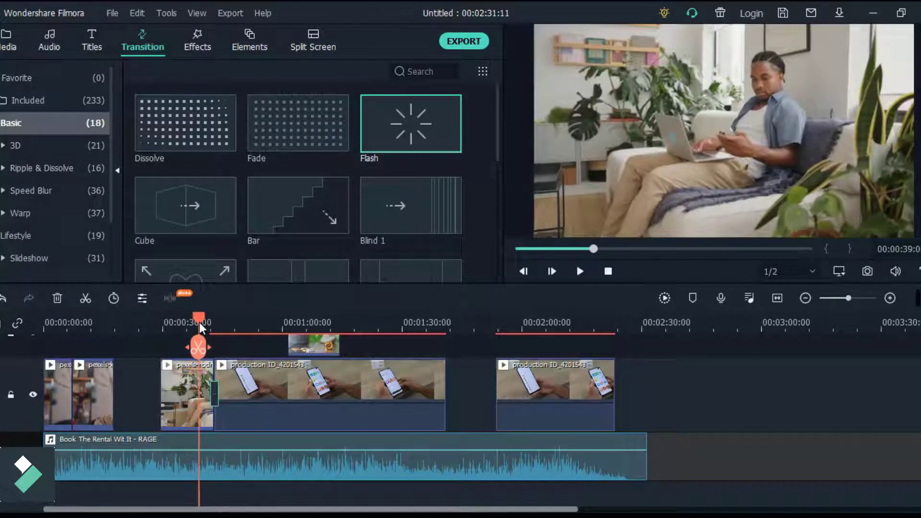
{"action": "key", "text": "space"}
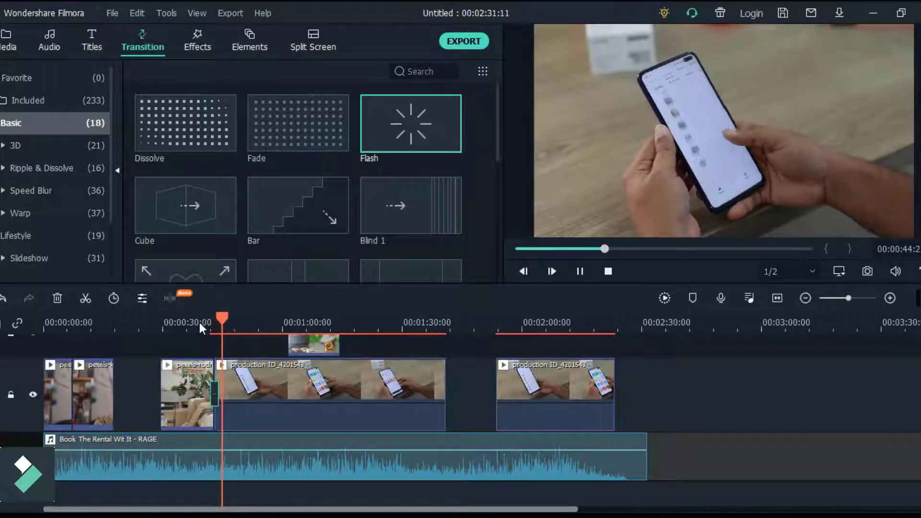
{"action": "double_click", "coordinate": [187, 402]}
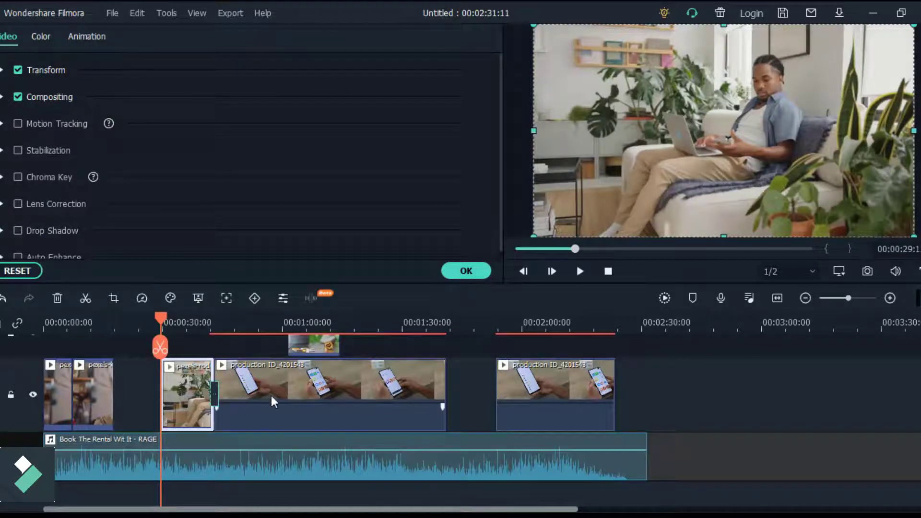
Step: Set the production ID phone clip's Transform scale to 108.28% and confirm
{"action": "left_click", "coordinate": [267, 327]}
{"action": "left_click", "coordinate": [245, 408]}
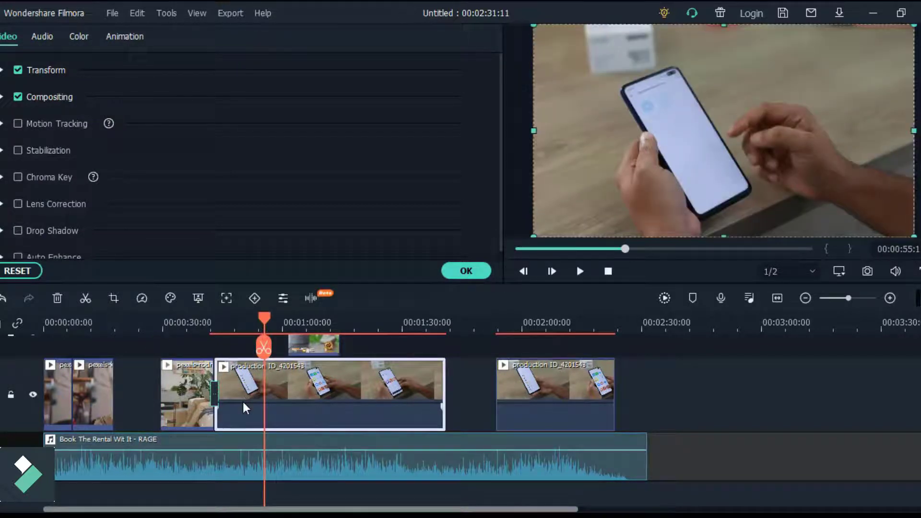
{"action": "left_click", "coordinate": [3, 71]}
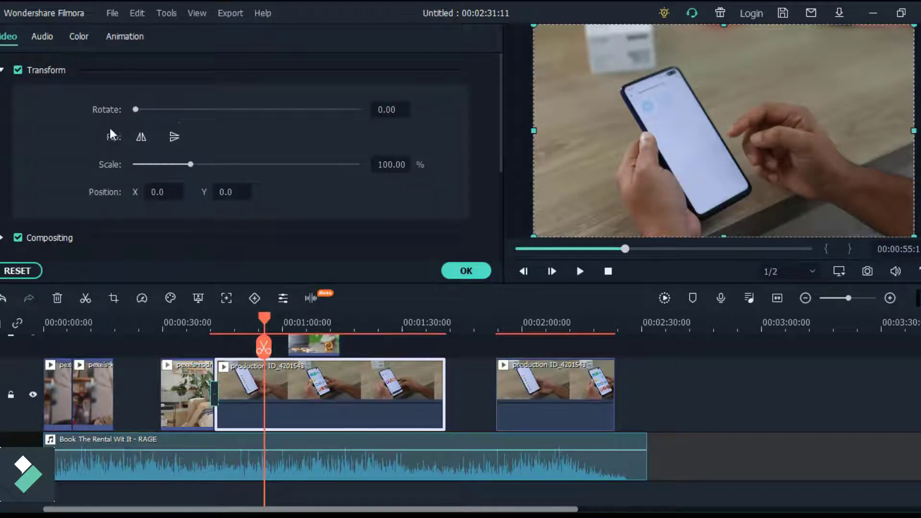
{"action": "mouse_move", "coordinate": [190, 164]}
{"action": "left_mouse_down"}
{"action": "mouse_move", "coordinate": [170, 165]}
{"action": "mouse_move", "coordinate": [238, 166]}
{"action": "mouse_move", "coordinate": [188, 171]}
{"action": "left_mouse_up"}
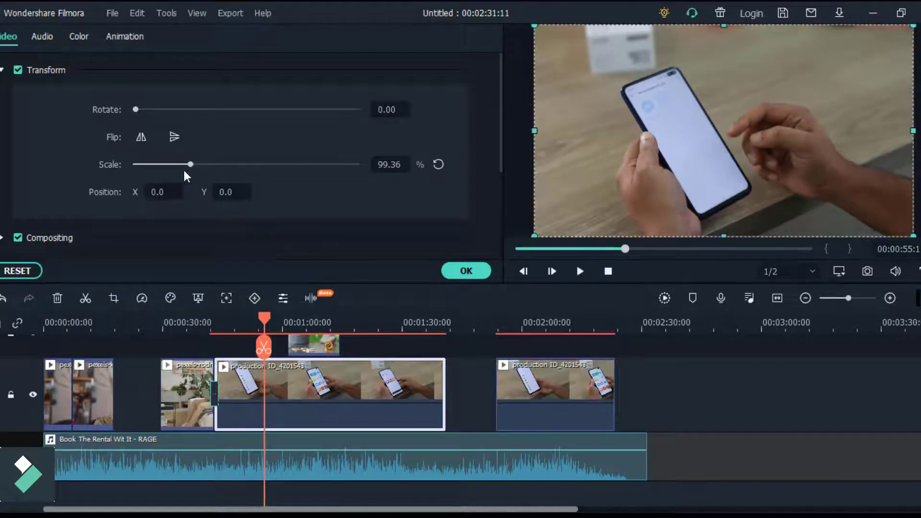
{"action": "left_click_drag", "start_coordinate": [190, 169], "coordinate": [196, 170]}
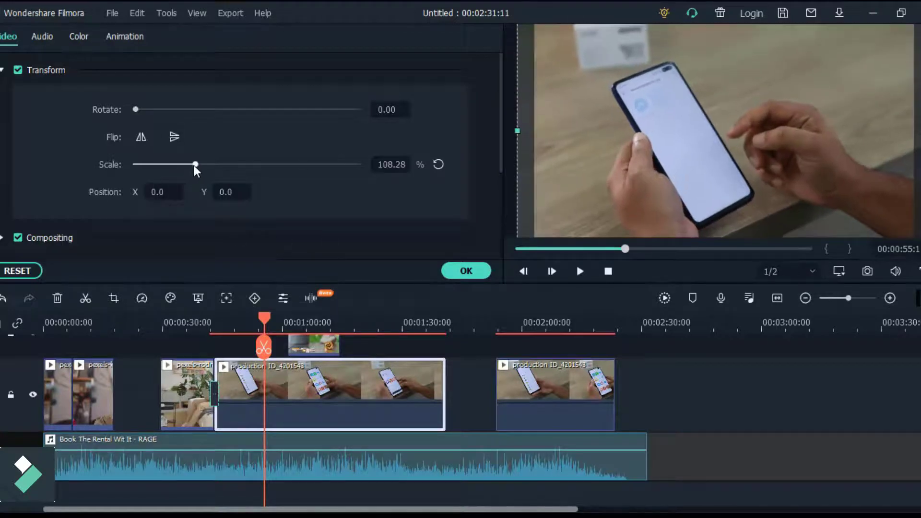
{"action": "left_click", "coordinate": [466, 271]}
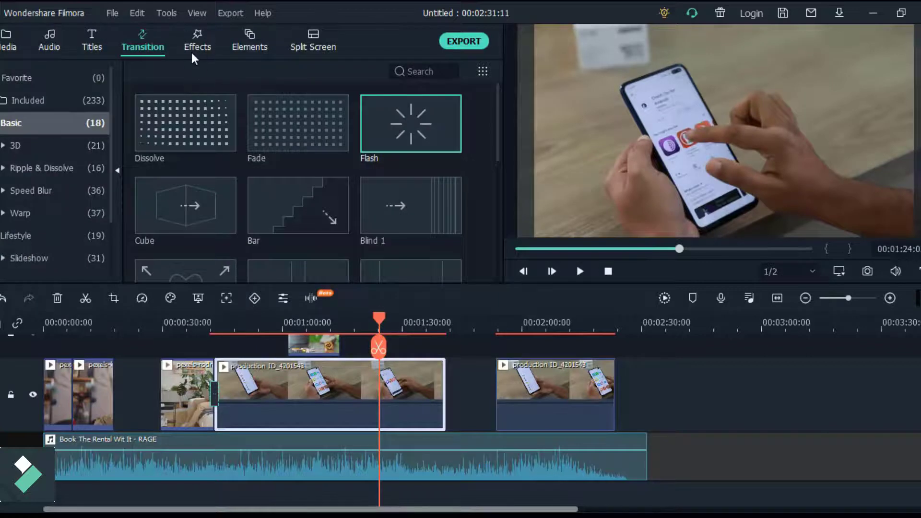
Step: Browse the Effects, Elements and Split Screen libraries
{"action": "left_click", "coordinate": [193, 50]}
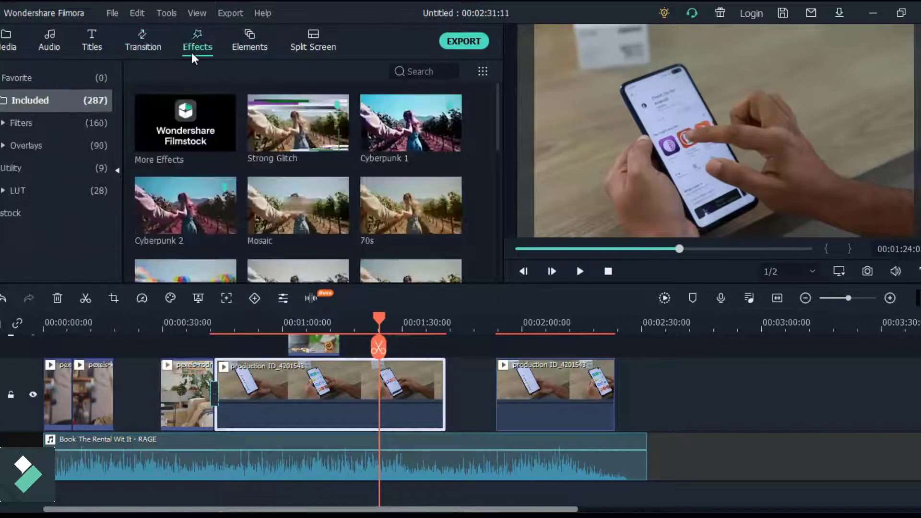
{"action": "left_click", "coordinate": [248, 35]}
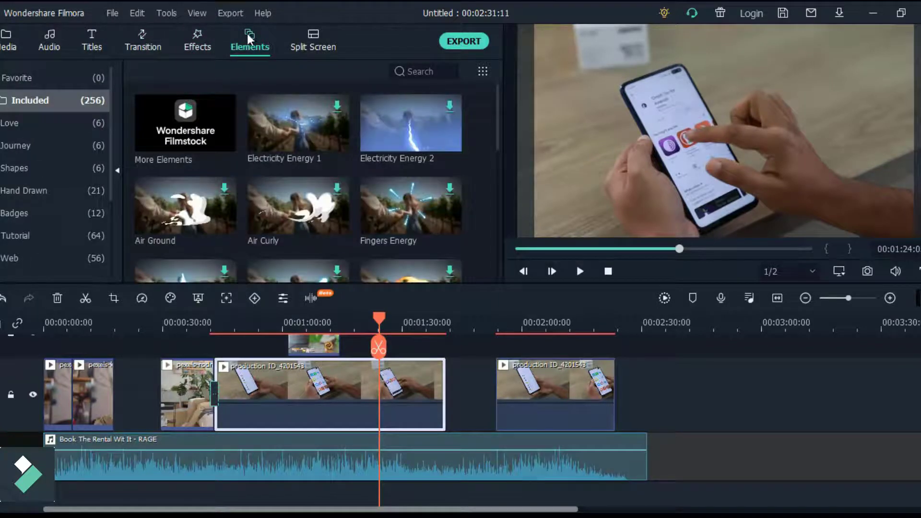
{"action": "left_click", "coordinate": [318, 39]}
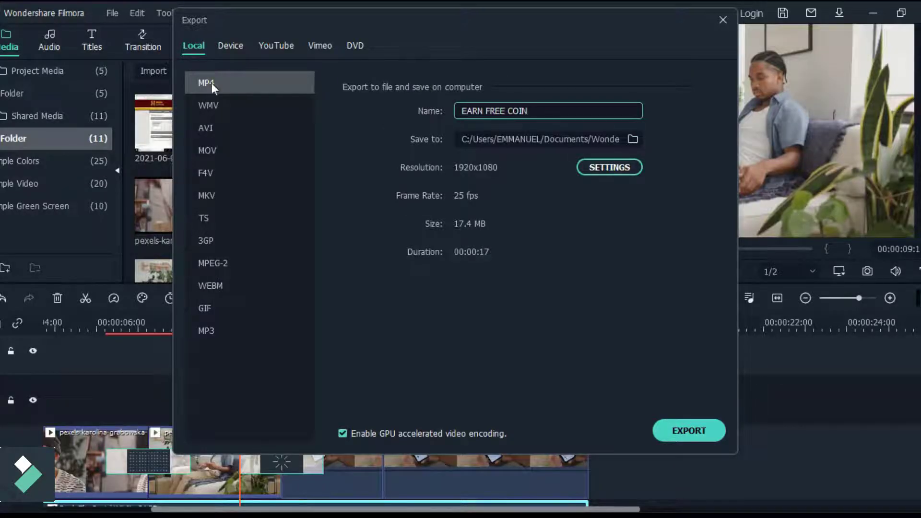
Step: Export the project as EARN FREE COIN.mp4, keeping the sound reminder for when it finishes
{"action": "left_click", "coordinate": [714, 432]}
{"action": "left_click", "coordinate": [312, 338]}
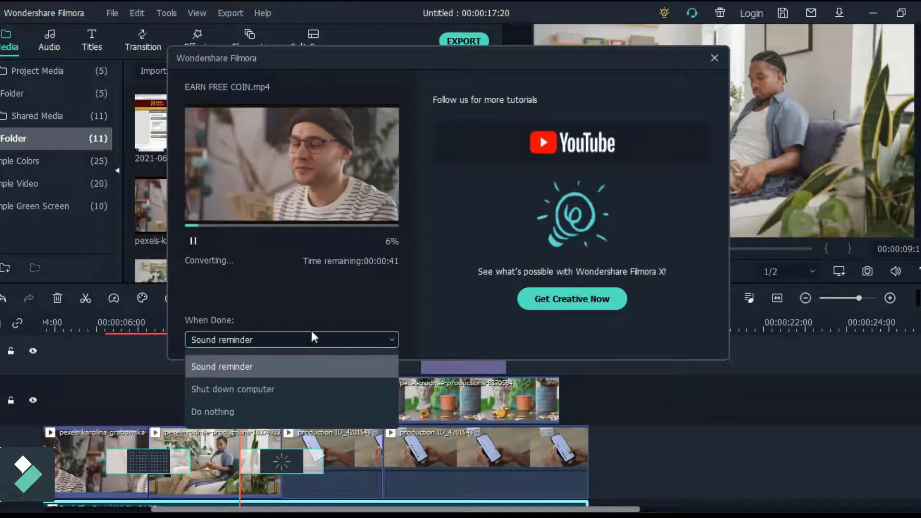
{"action": "left_click", "coordinate": [311, 339]}
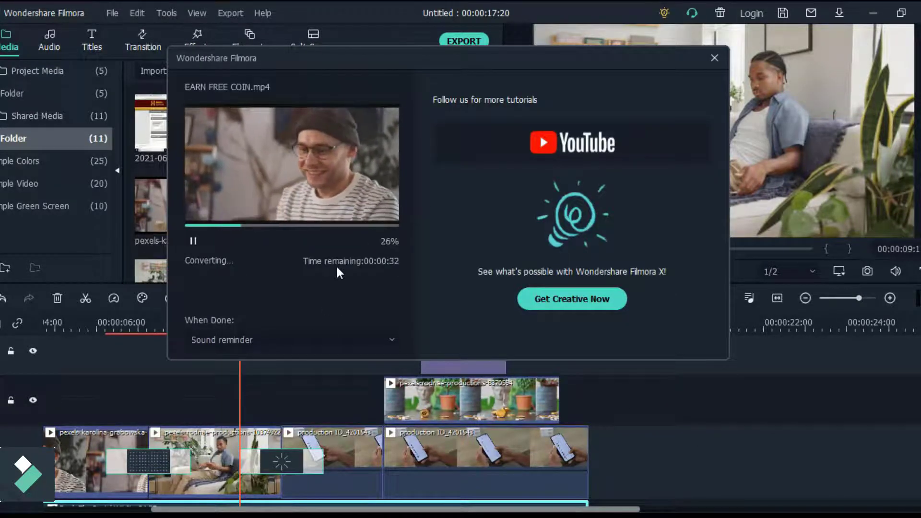